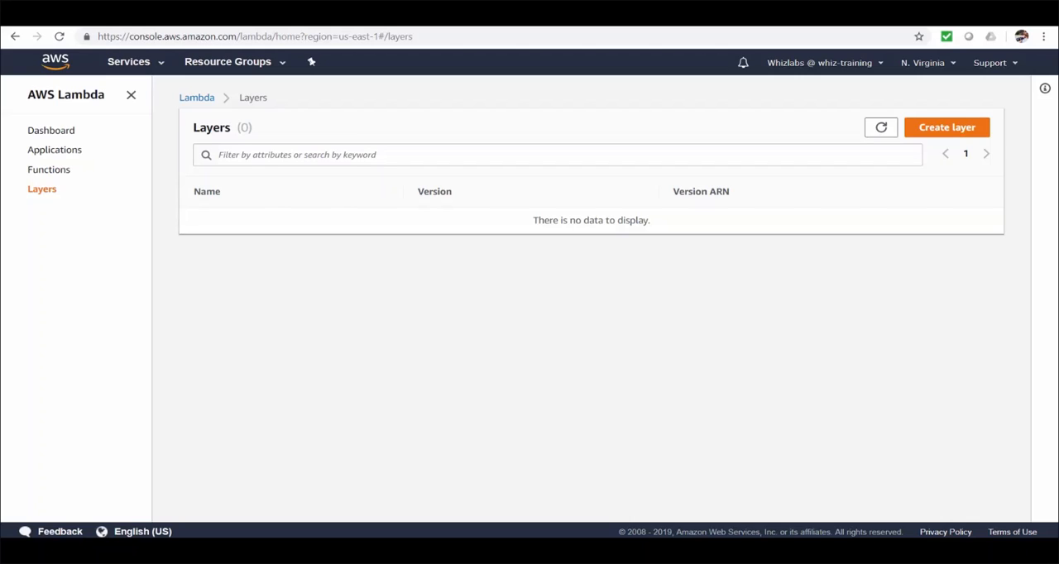
Switch to File Explorer and create a folder named python inside C:\Whiz-Training.
left_click_drag(0, 116, 590, 108)
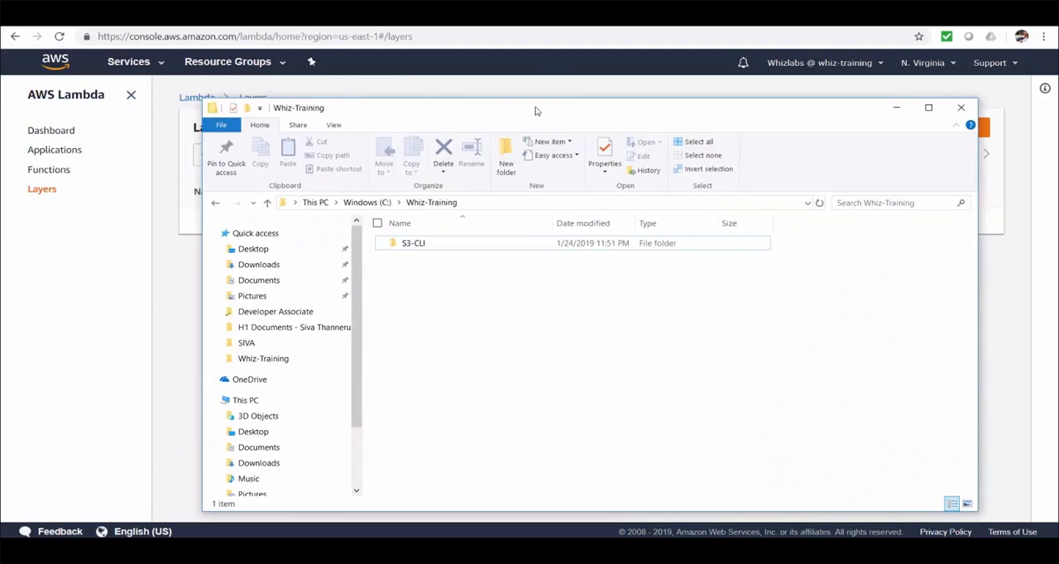
double_click(535, 108)
right_click(273, 199)
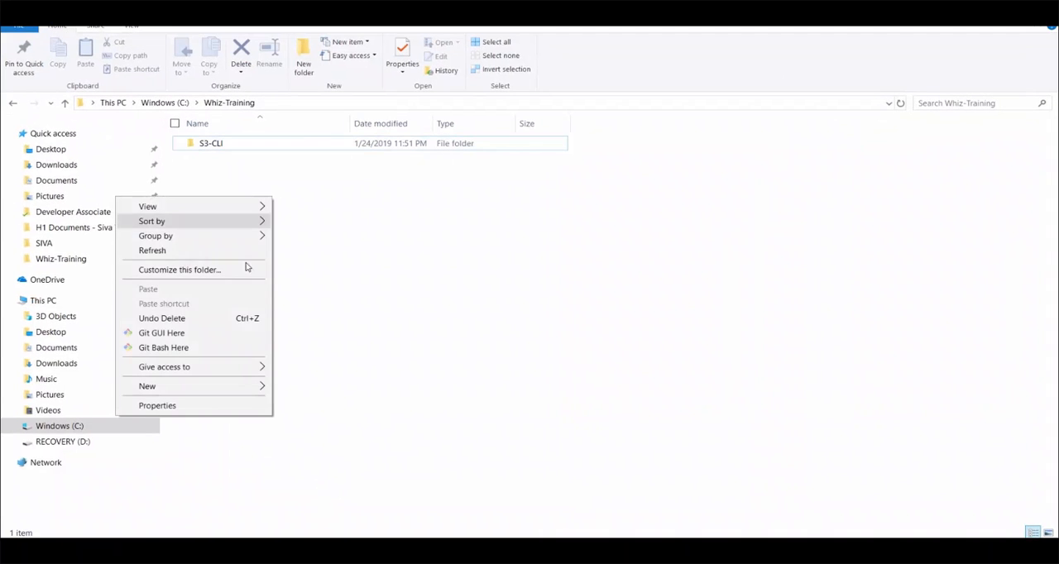
mouse_move(212, 391)
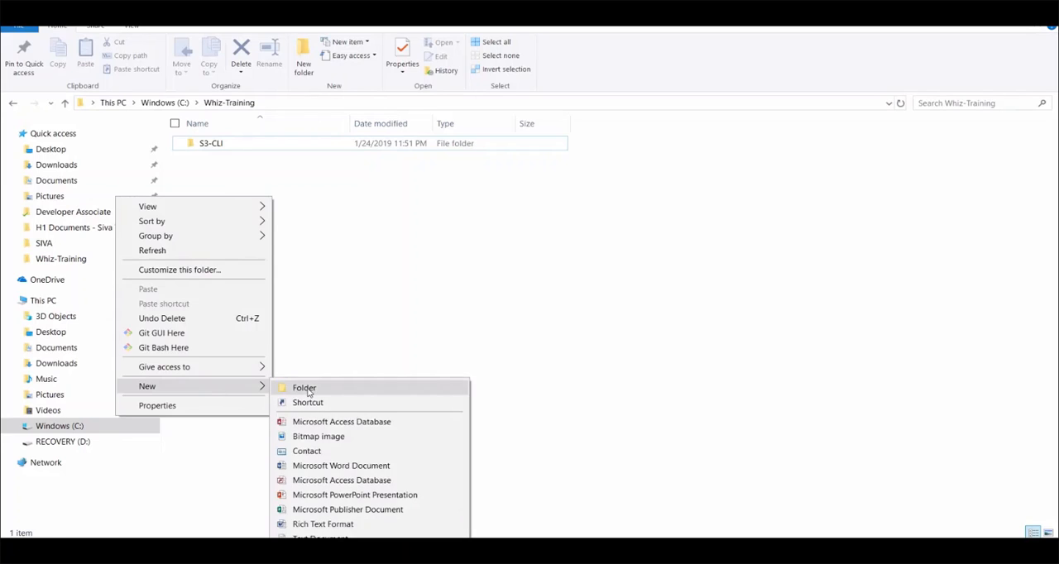
left_click(304, 387)
type("python")
key("Return")
Open the python folder and create a new text document in it named demolayer.py.
left_click(228, 172)
double_click(213, 144)
right_click(368, 189)
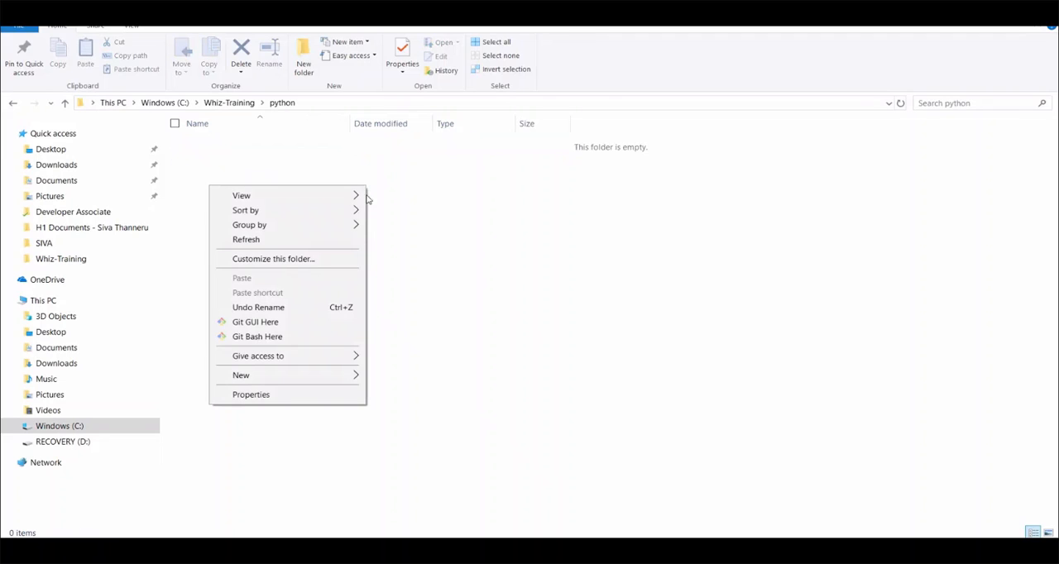
mouse_move(354, 378)
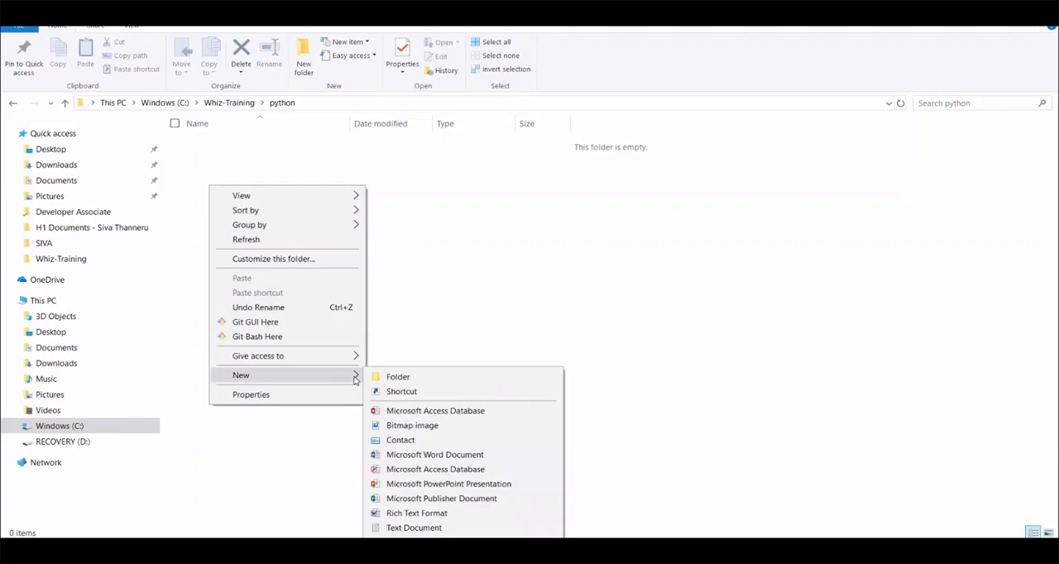
left_click(444, 527)
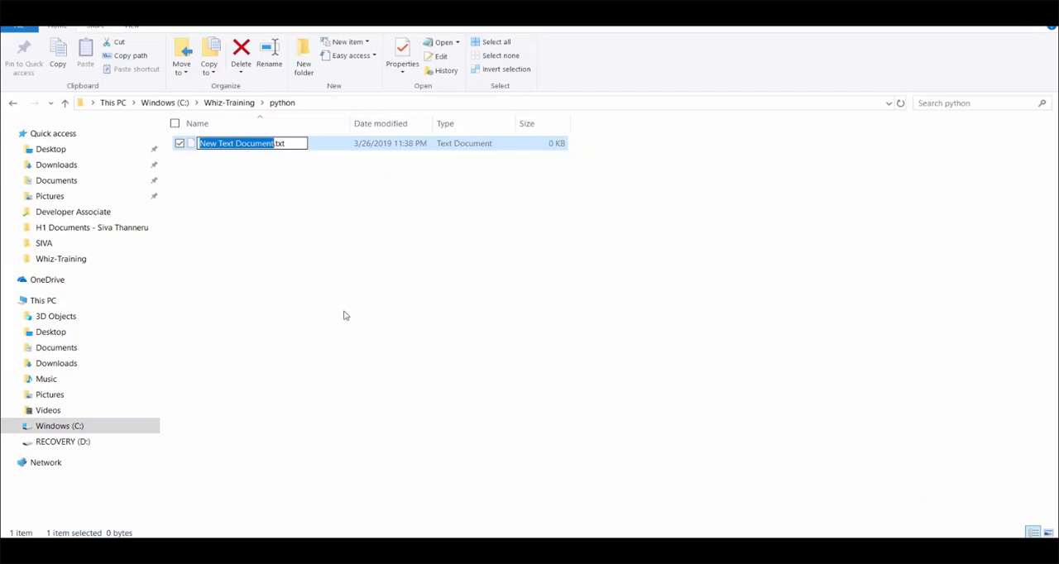
type("demolayer.py")
key("Return")
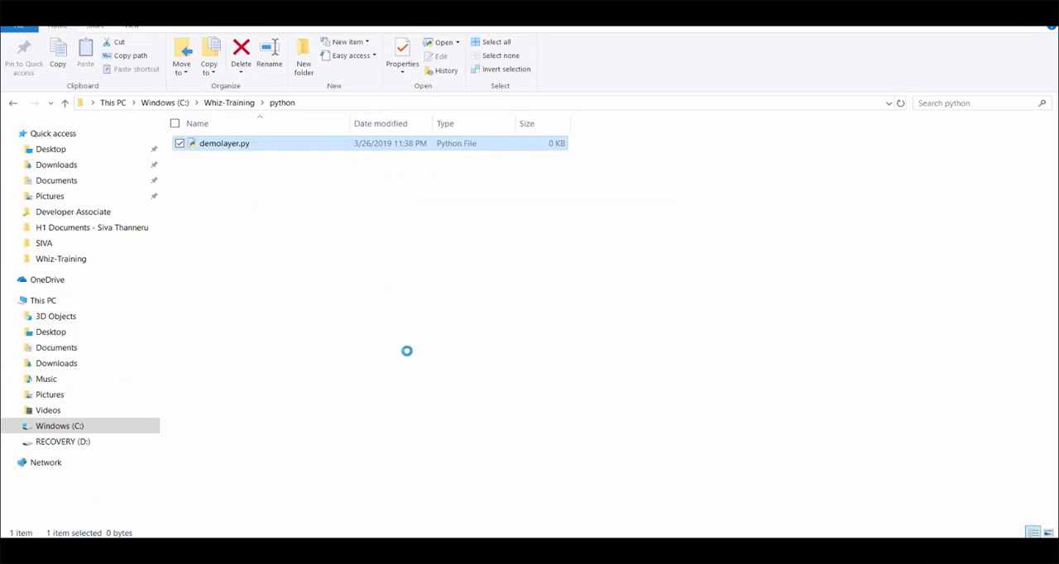
Open demolayer.py for editing in Visual Studio Code.
right_click(239, 146)
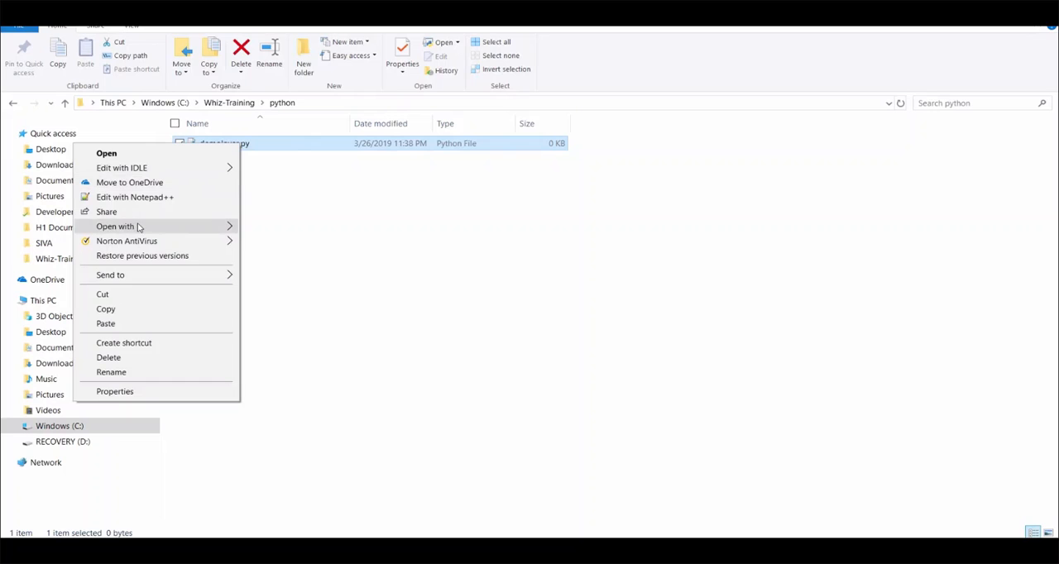
mouse_move(141, 227)
left_click(312, 245)
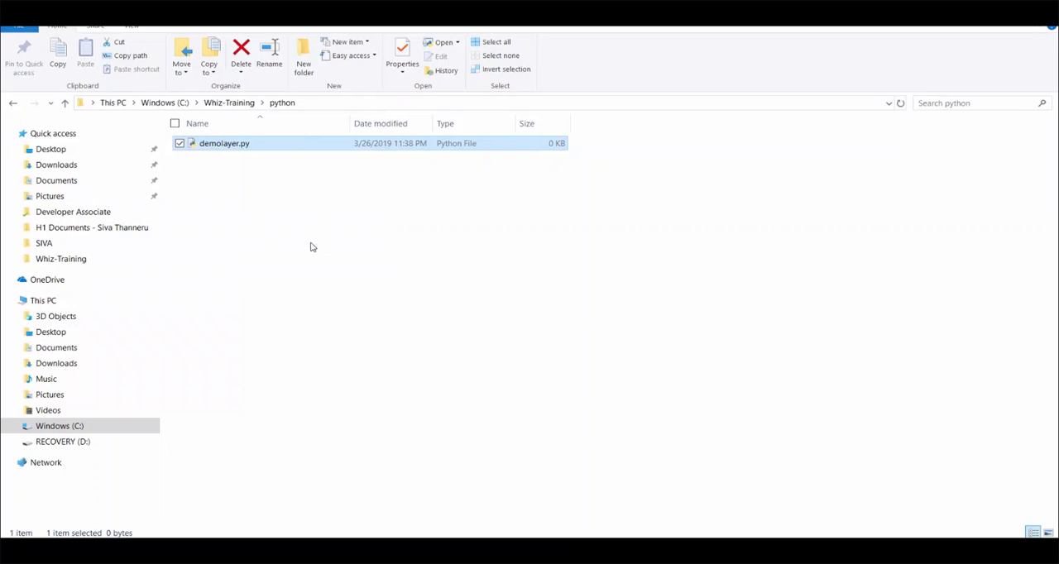
Write an add(a,b) function in demolayer.py that prints "Generating sum..." and returns a+b, and save the file.
type("def add(a,b):")
key("Return")
type("print(\"Generating sum...\")")
key("Return")
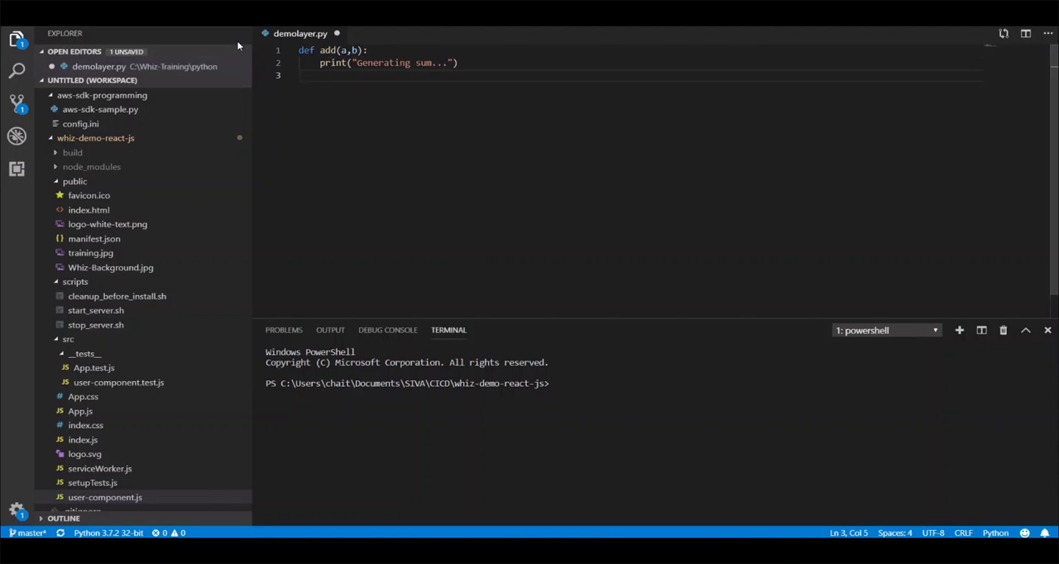
type("return a+b")
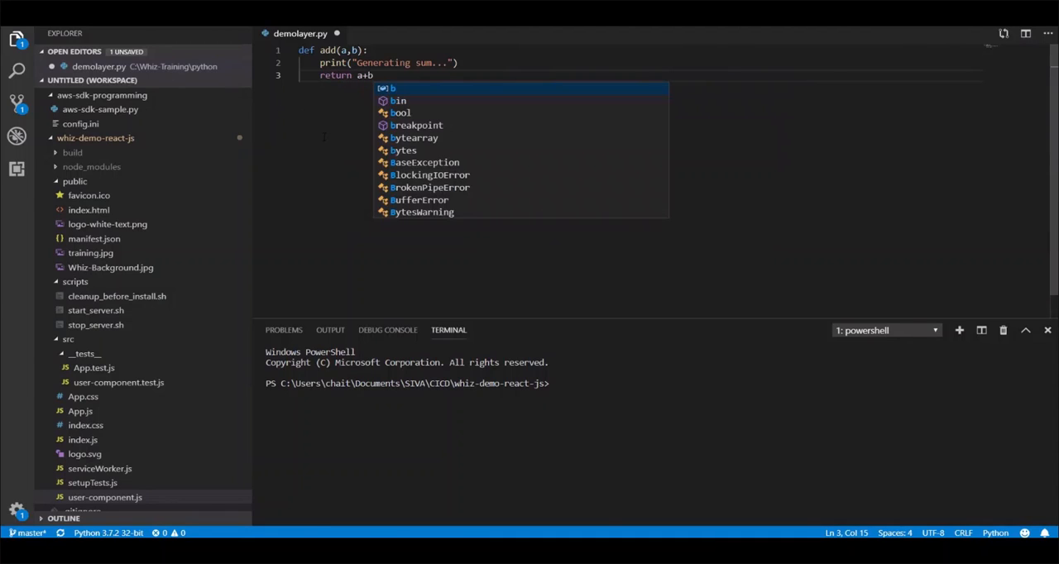
key("ctrl+s")
left_click(421, 63)
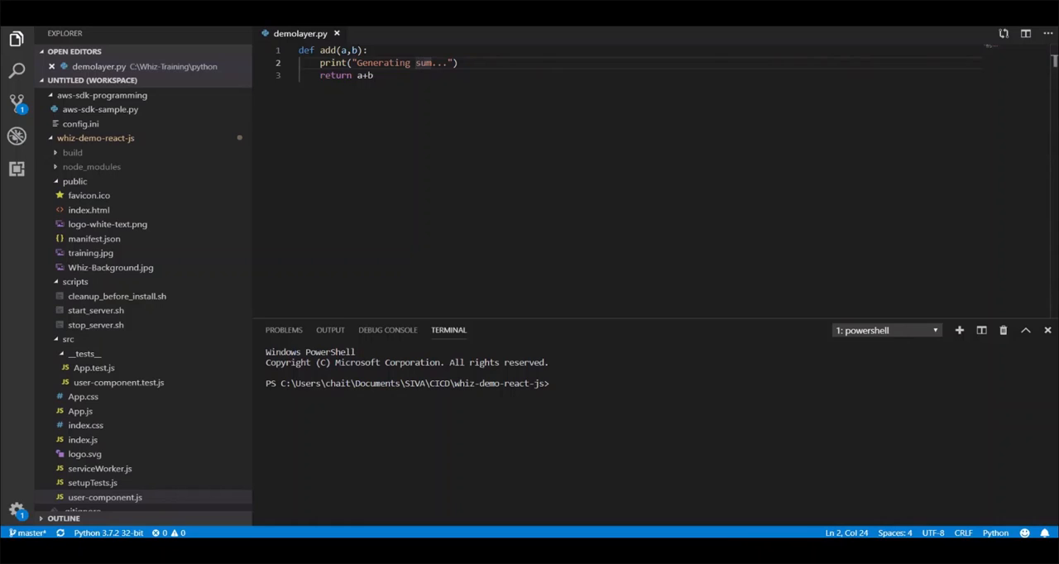
Return to the Whiz-Training folder in File Explorer and compress the python folder into a zip archive named demolayer.
key("alt+Tab")
left_click(398, 309)
left_click(230, 103)
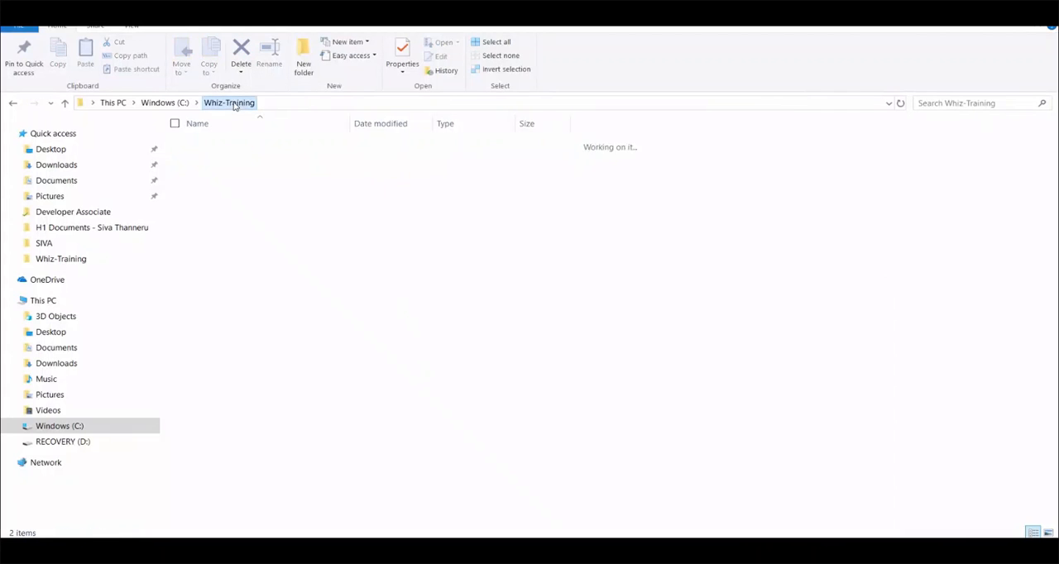
right_click(222, 144)
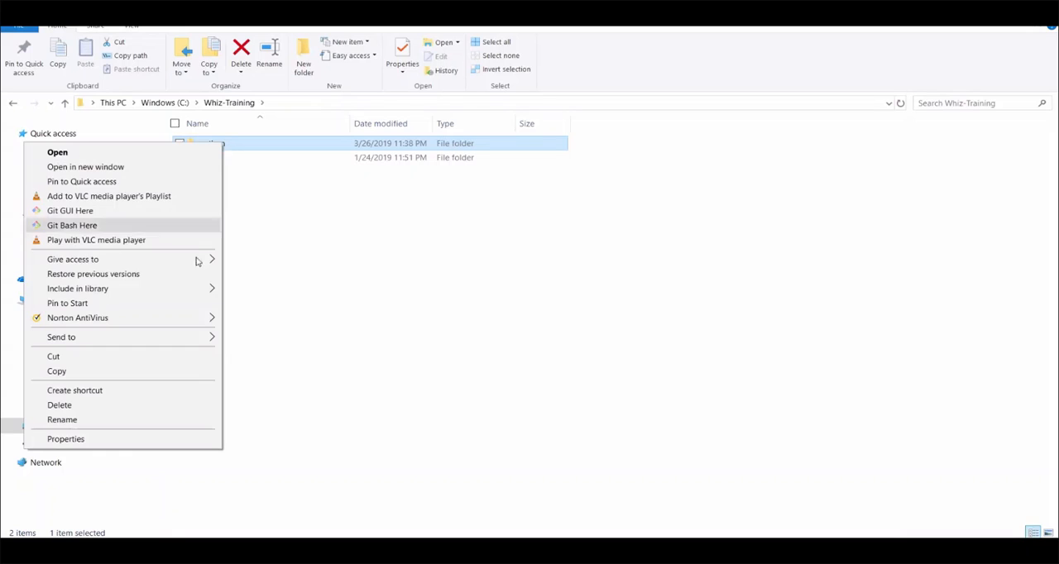
mouse_move(199, 338)
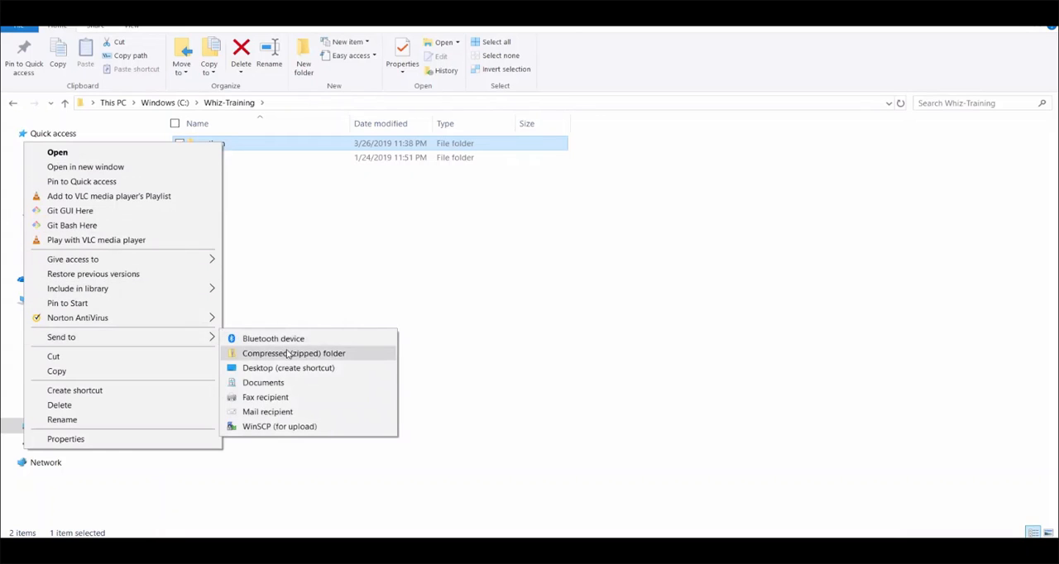
left_click(290, 352)
type("demolayer")
key("Return")
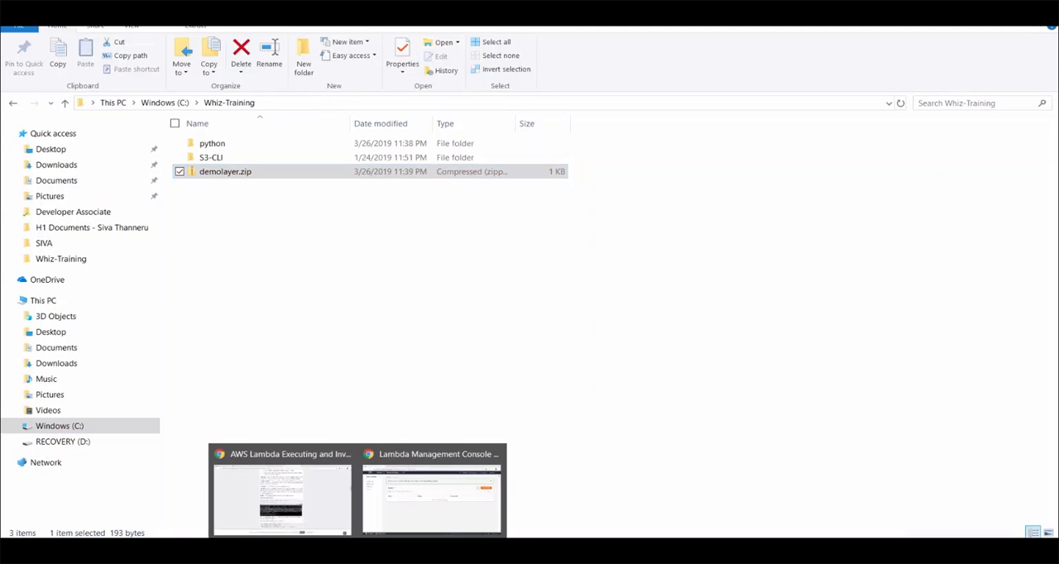
Switch to the AWS Lambda console in the browser and start creating a layer named demo-layer.
left_click(443, 507)
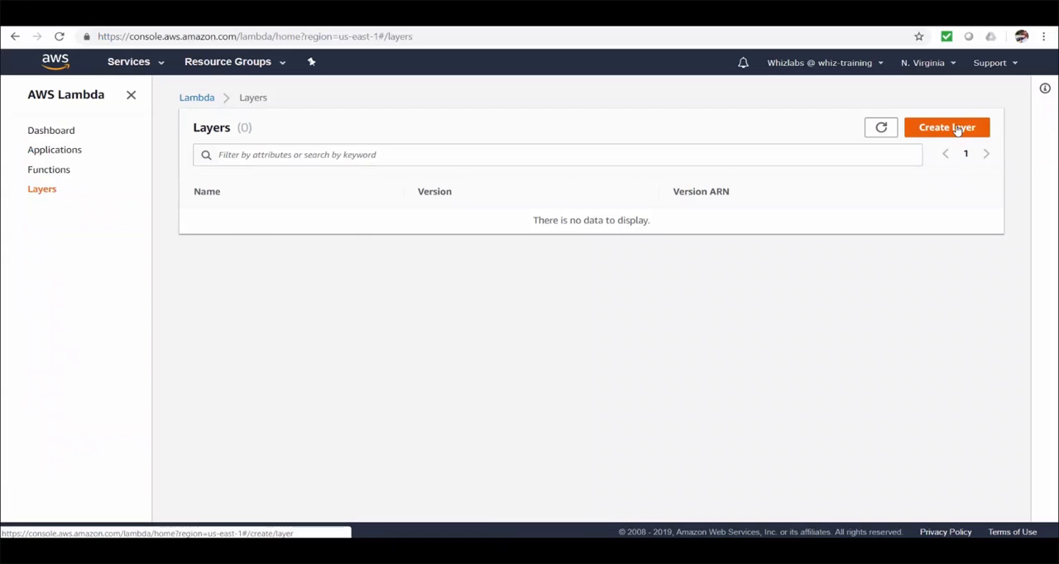
left_click(957, 128)
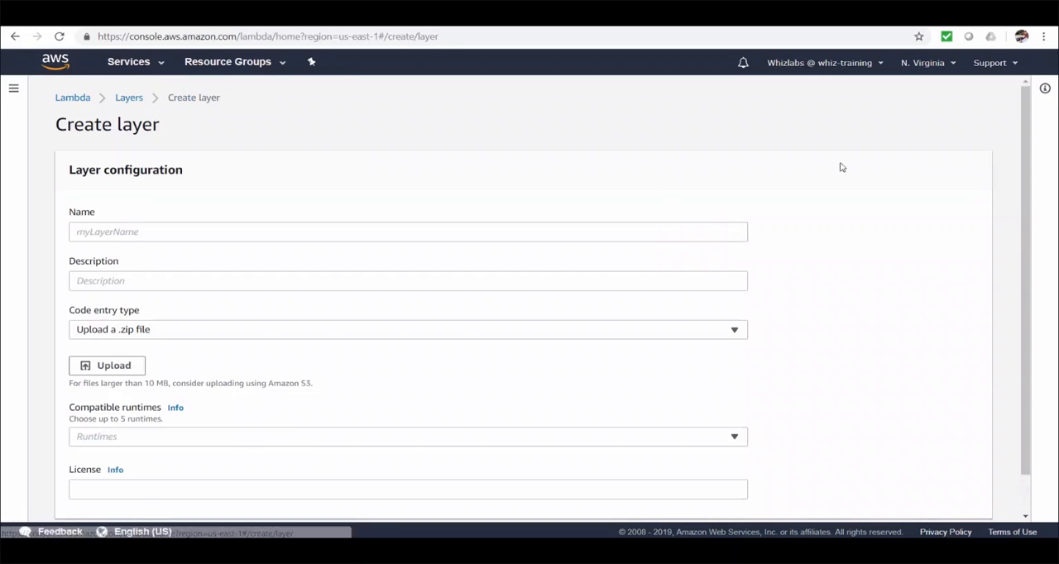
left_click(674, 230)
type("demo-layer")
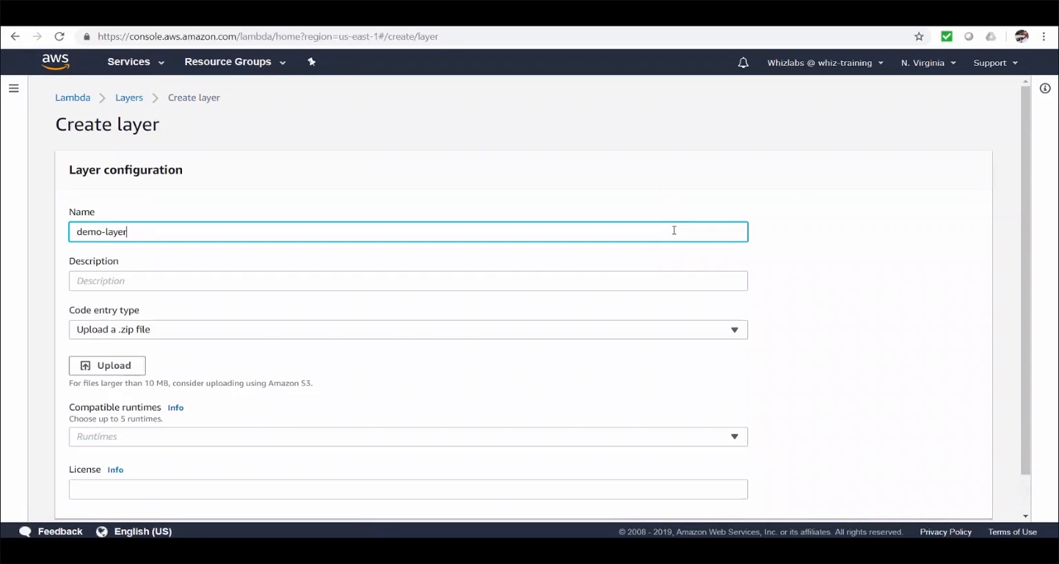
Keep the code entry type as a .zip file upload and choose demolayer.zip as the layer's code.
left_click(436, 334)
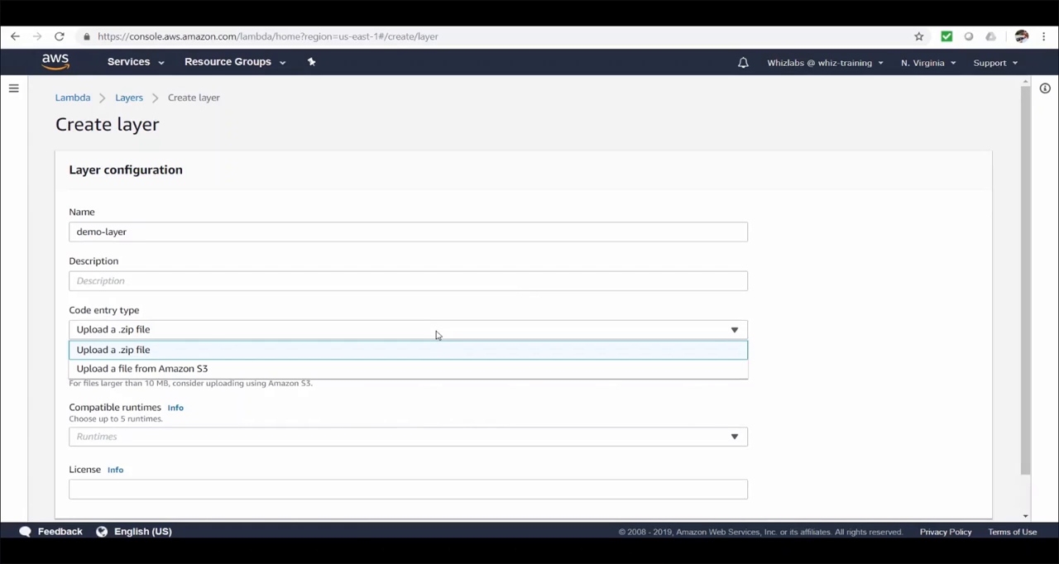
left_click(436, 333)
left_click(137, 371)
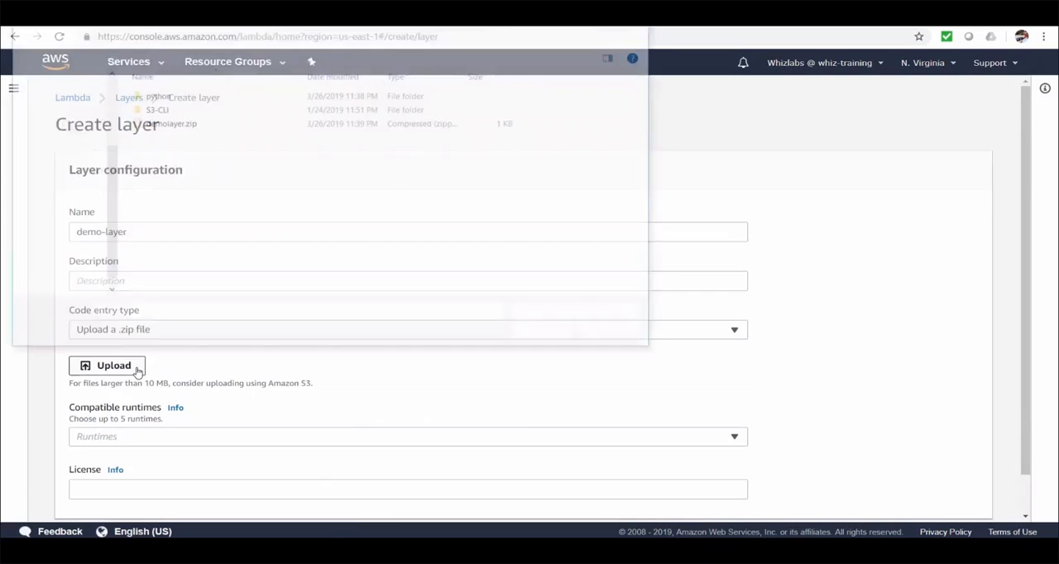
double_click(169, 125)
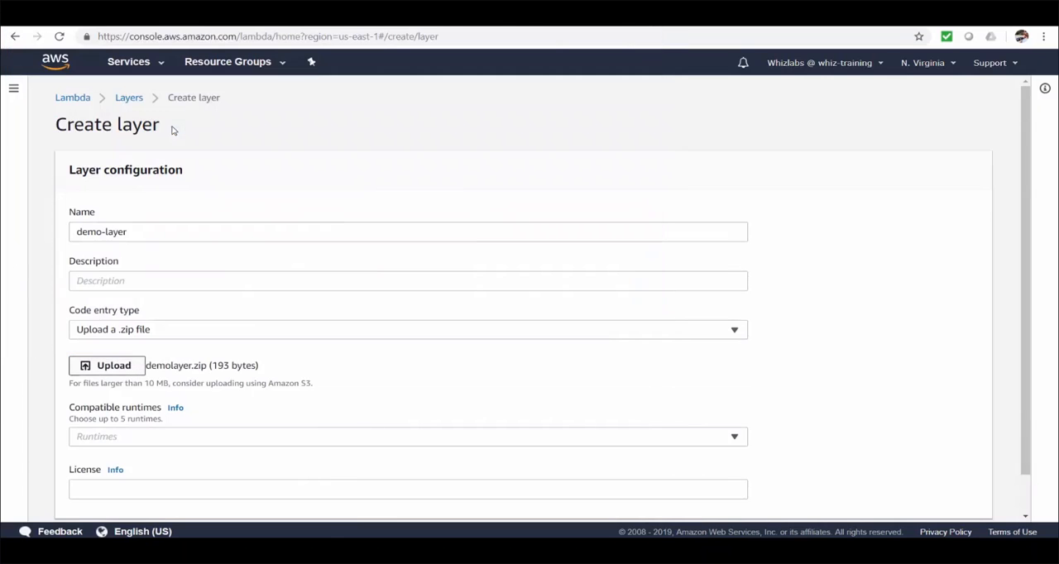
Select Python 3.7 and Python 3.6 as the layer's compatible runtimes.
scroll(279, 377, "down", 1)
left_click(278, 394)
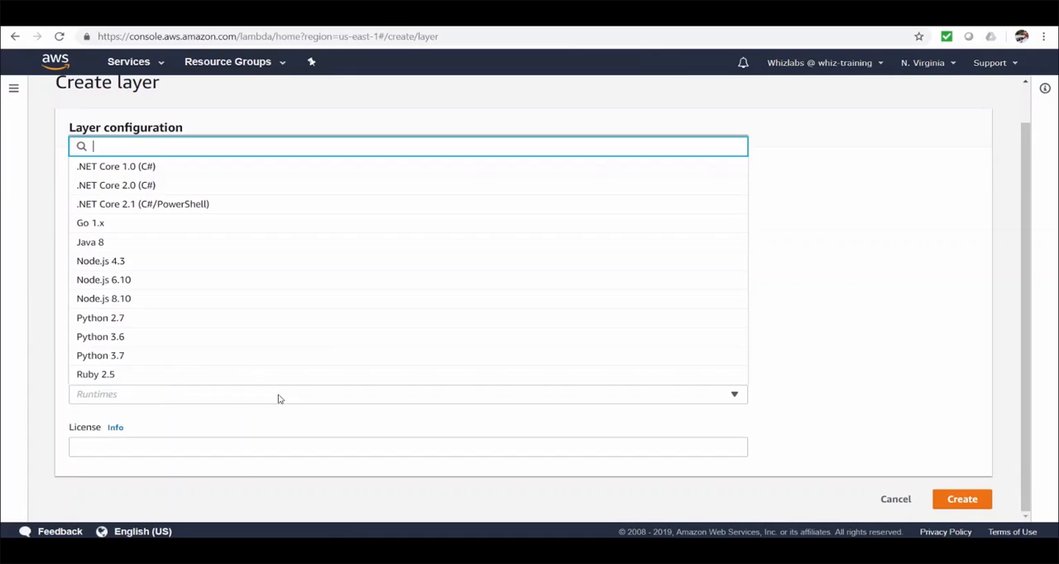
left_click(178, 364)
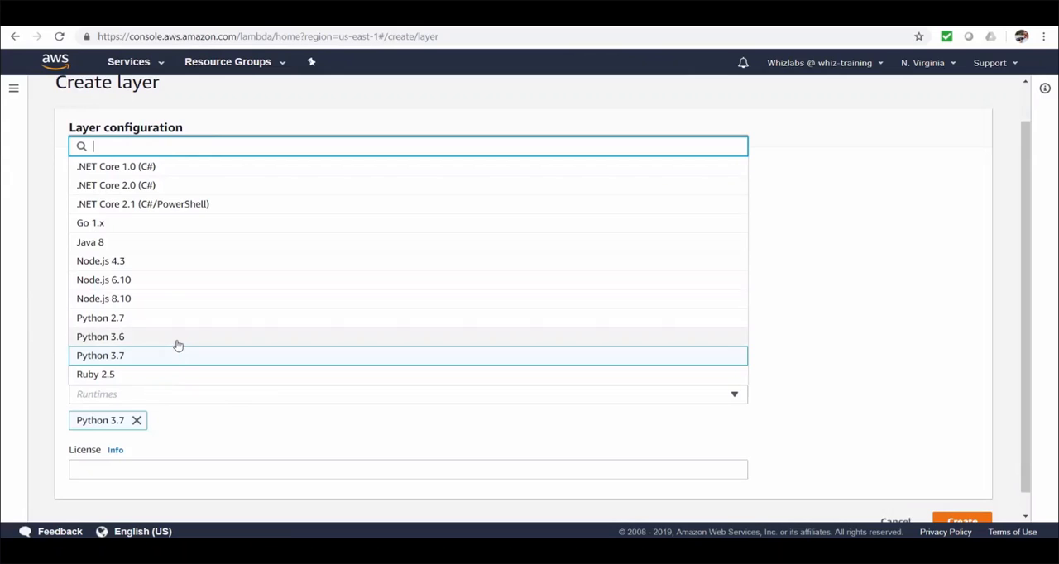
left_click(176, 340)
left_click(883, 344)
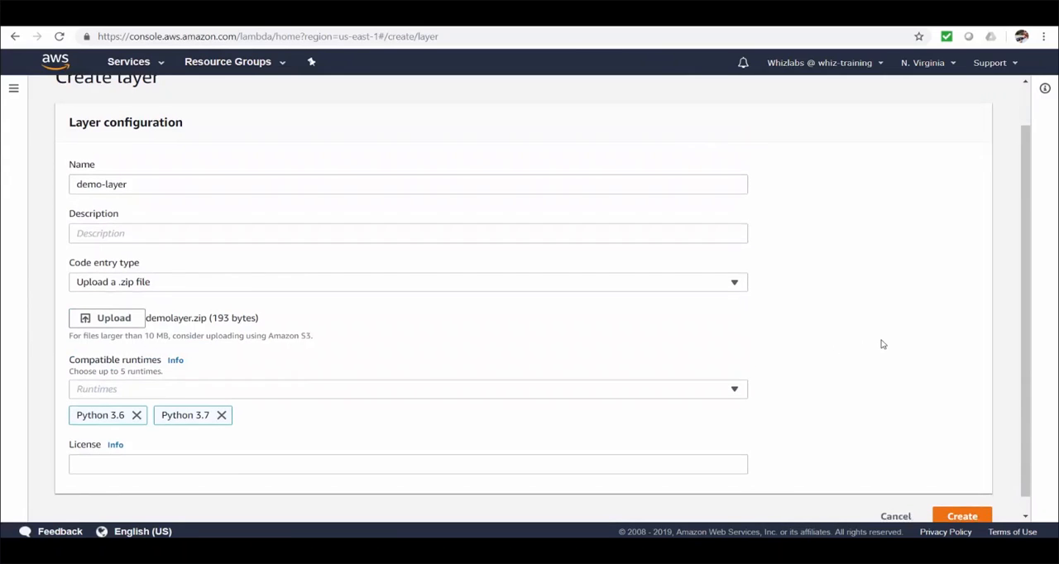
Enter whiz as the layer's license and create the layer.
scroll(882, 345, "down", 1)
left_click(694, 446)
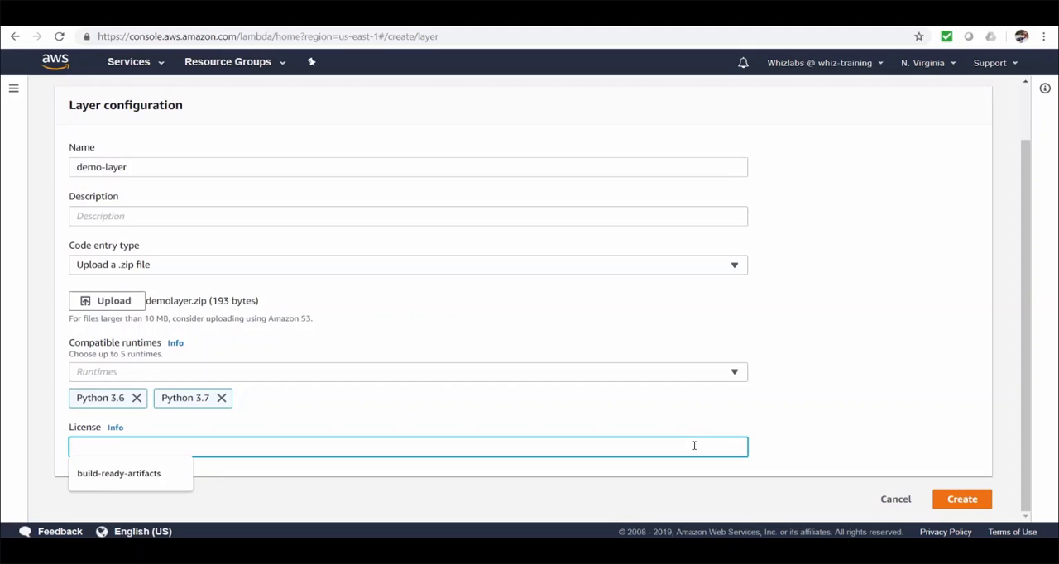
type("whiz")
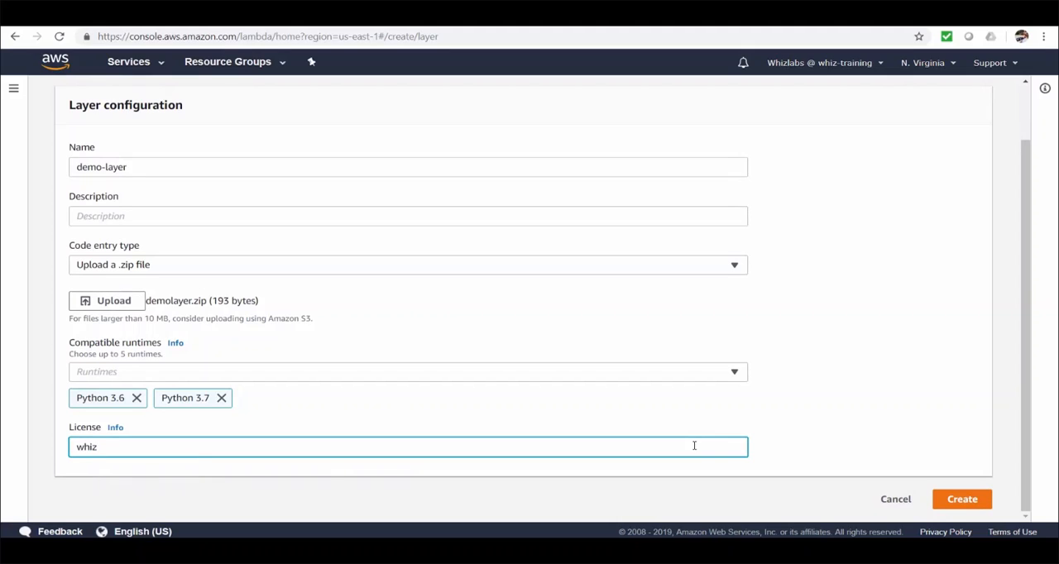
left_click(973, 501)
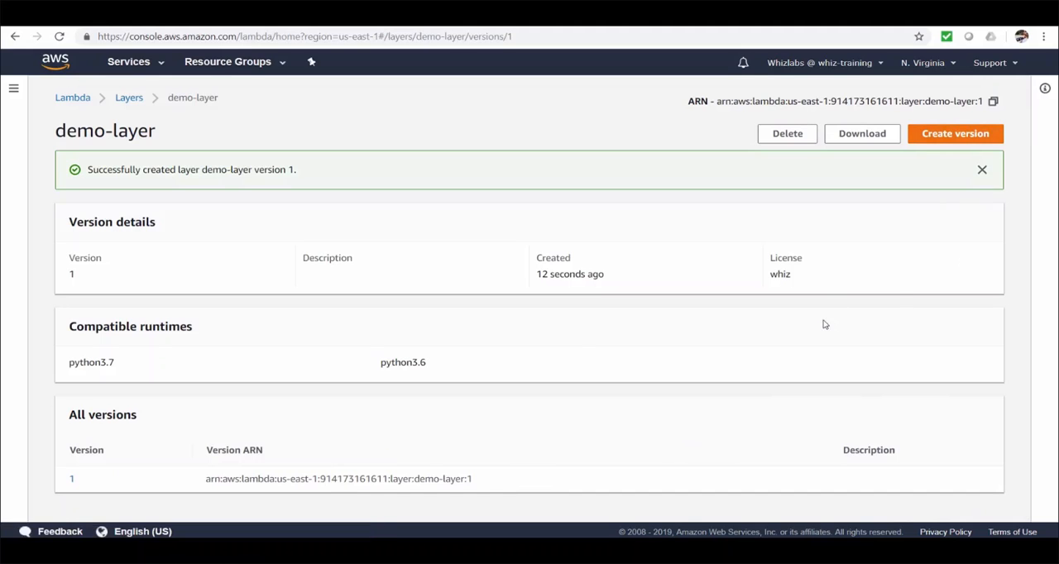
Go to the list of Lambda functions and open lambda-adv-demo-function.
left_click(84, 101)
left_click(48, 172)
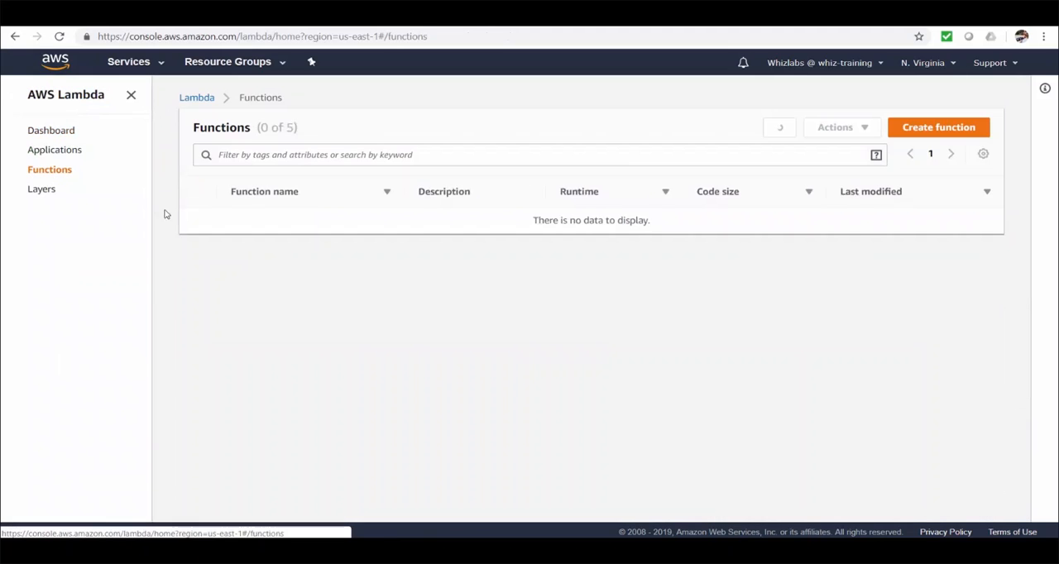
left_click(293, 250)
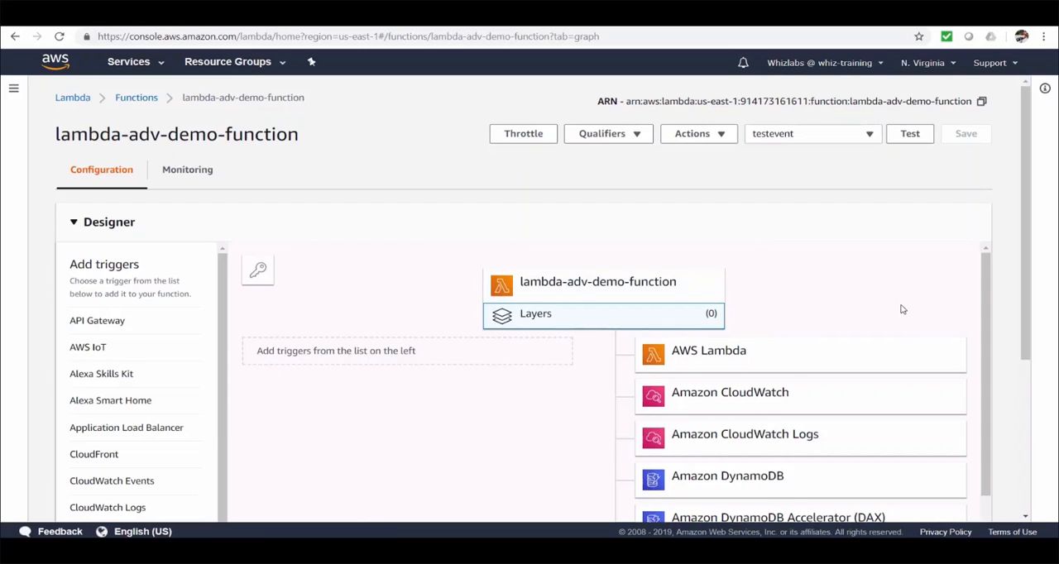
Add version 1 of the compatible layer demo-layer to lambda-adv-demo-function.
scroll(900, 309, "down", 3)
scroll(985, 312, "down", 5)
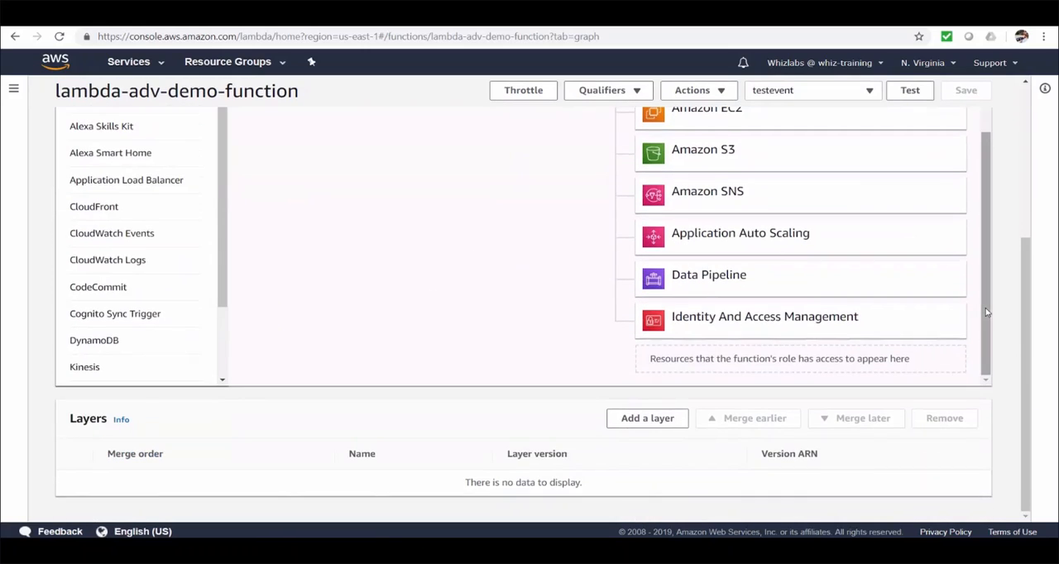
left_click(640, 428)
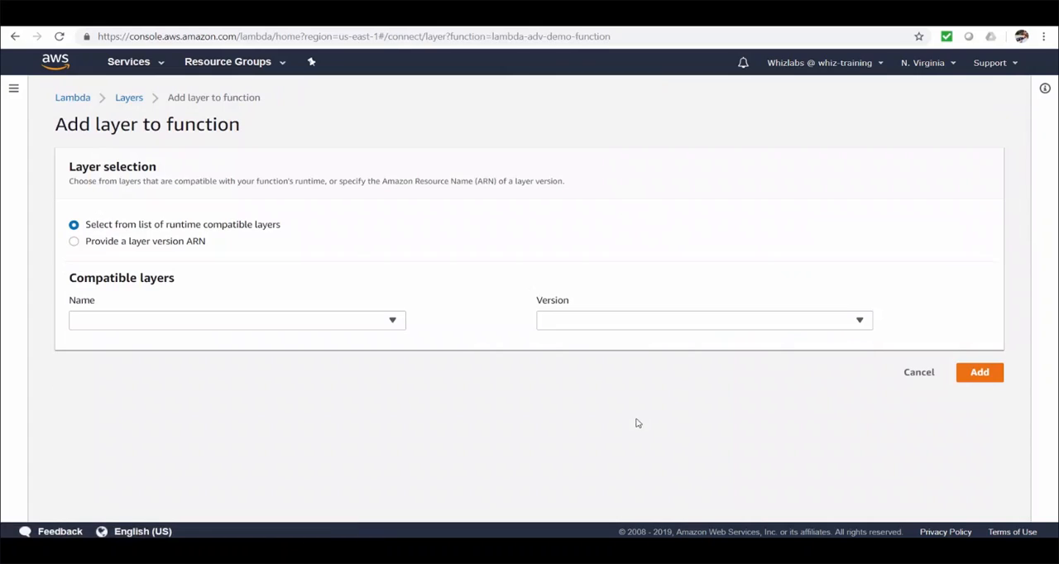
left_click(394, 322)
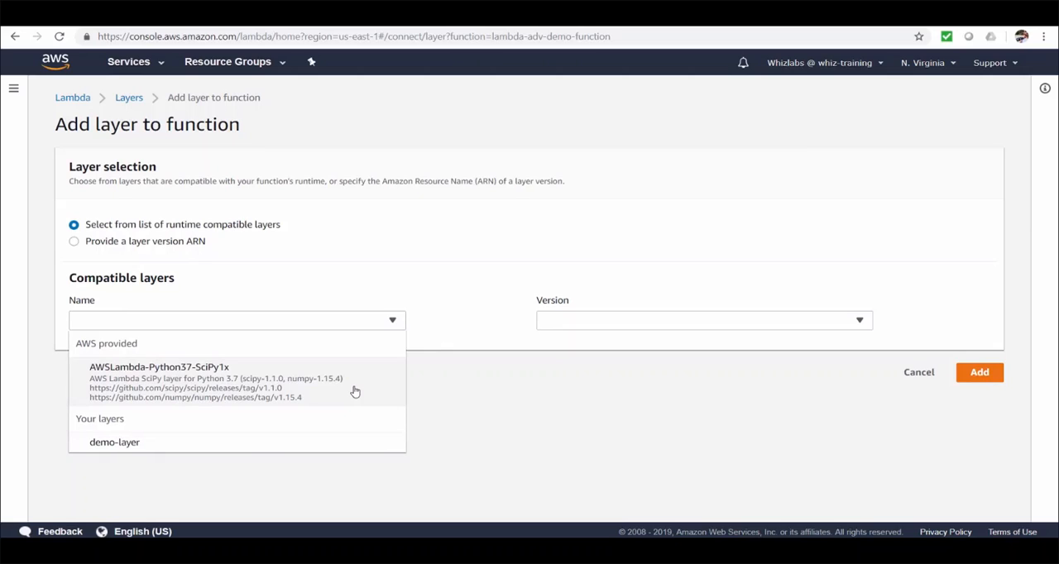
left_click(307, 444)
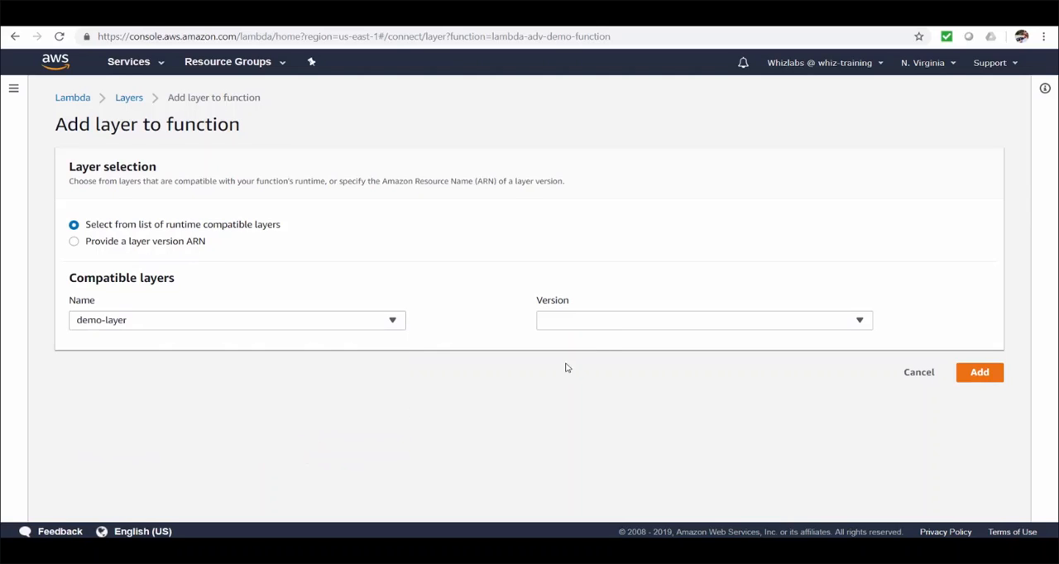
left_click(615, 327)
left_click(588, 343)
left_click(976, 378)
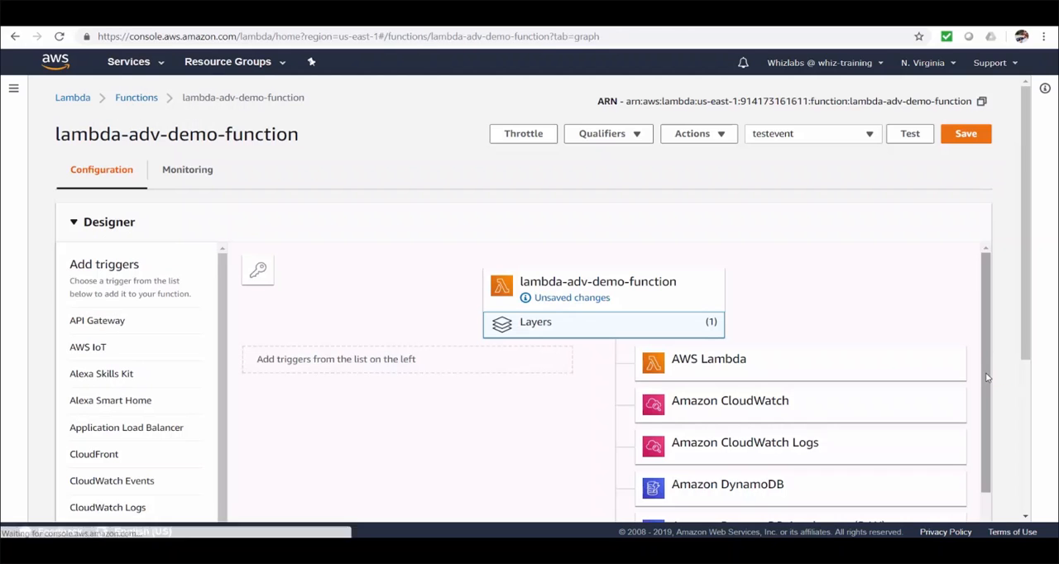
Save lambda-adv-demo-function with the newly attached layer.
scroll(985, 409, "down", 3)
scroll(985, 409, "up", 3)
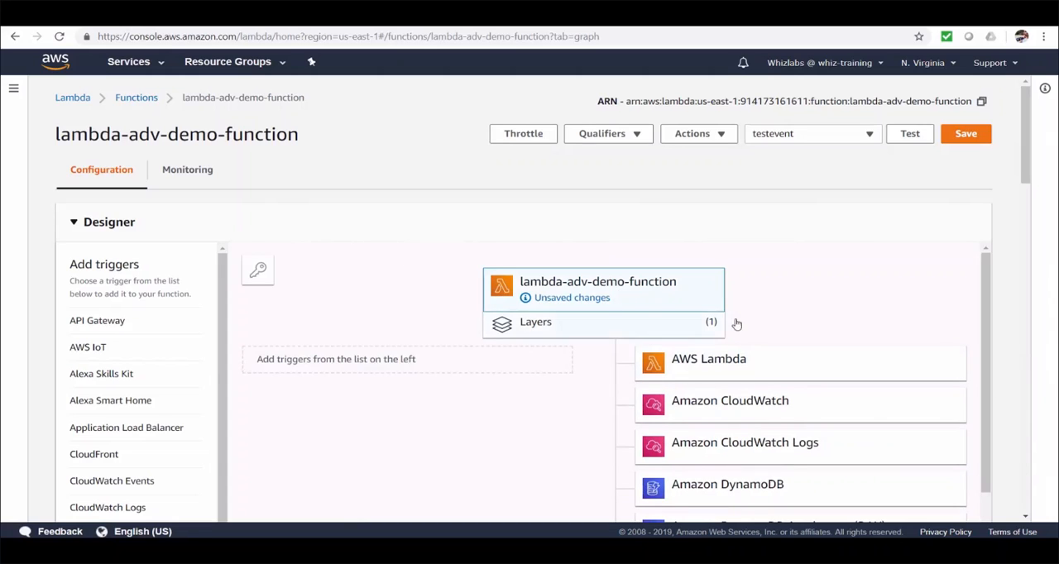
left_click(965, 135)
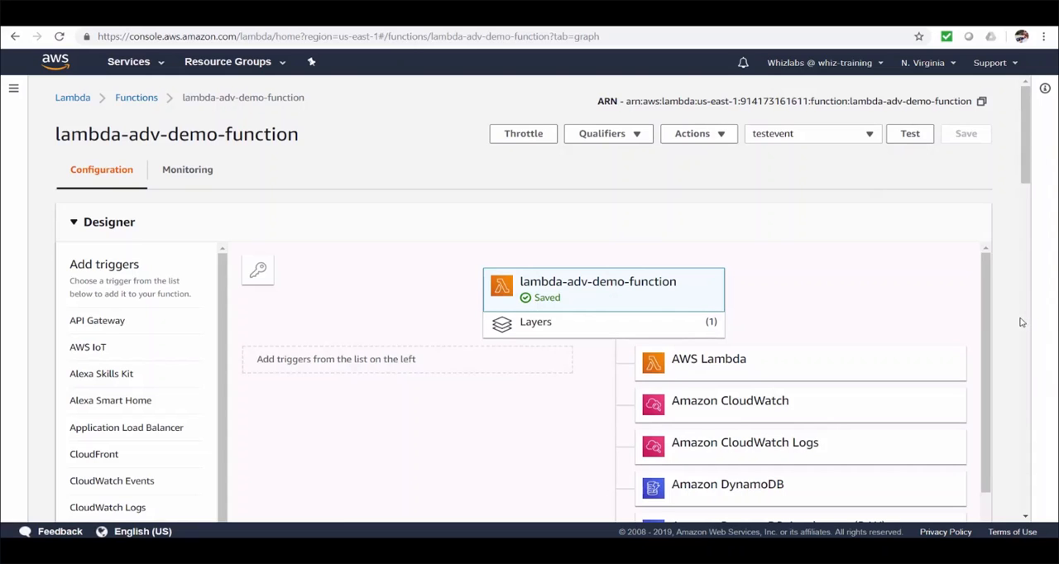
Add the line "import demolayer" below "import json" in lambda_function and save the file.
scroll(1021, 321, "down", 8)
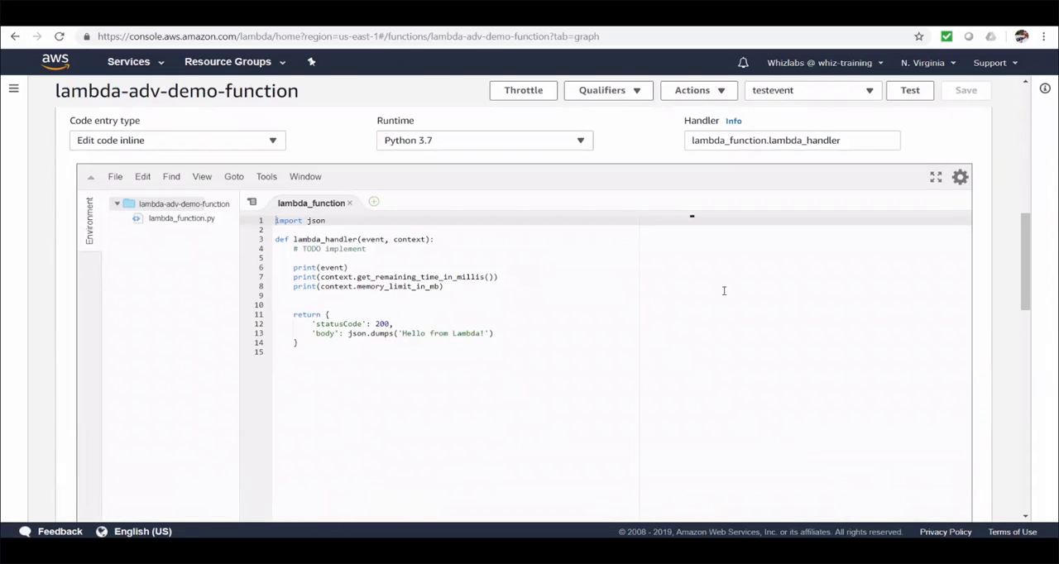
left_click(451, 220)
key("Return")
type("import")
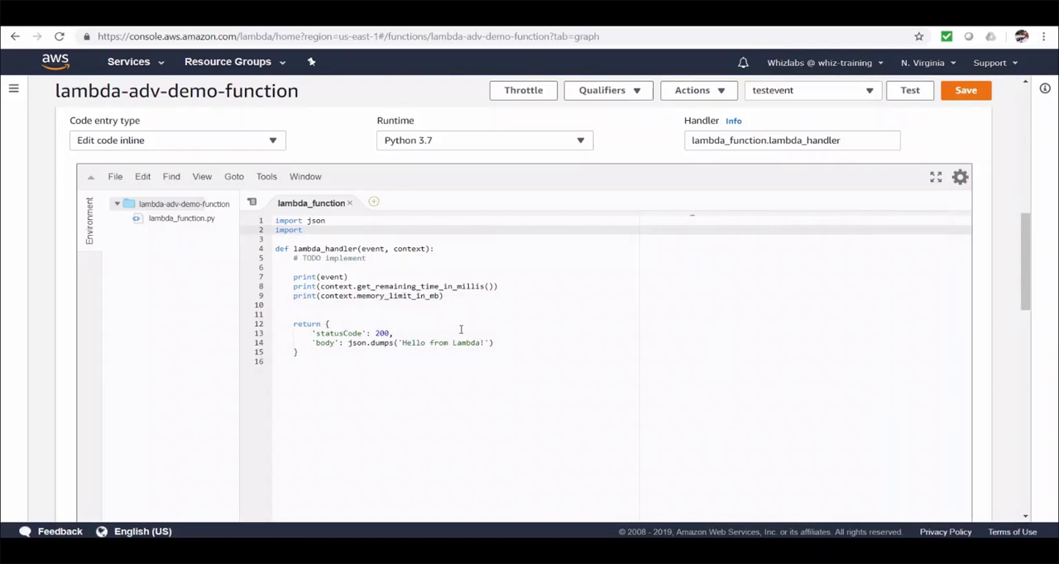
type("demolayer")
key("ctrl+s")
Above the return statement, add the line "sum_result = demolayer.add(1, 2)" to the handler.
left_click(425, 310)
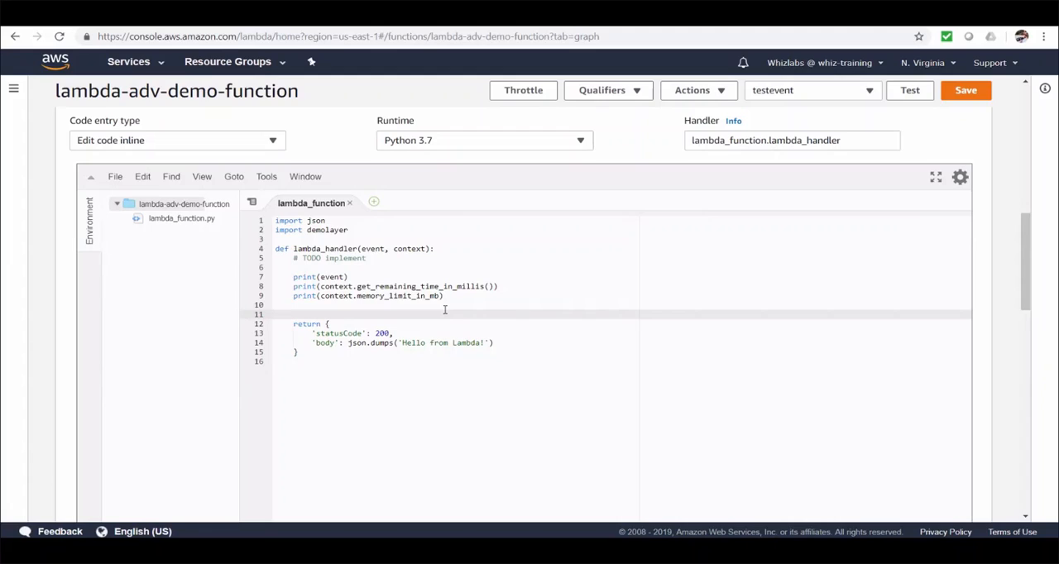
key("Tab")
type("sum_result ")
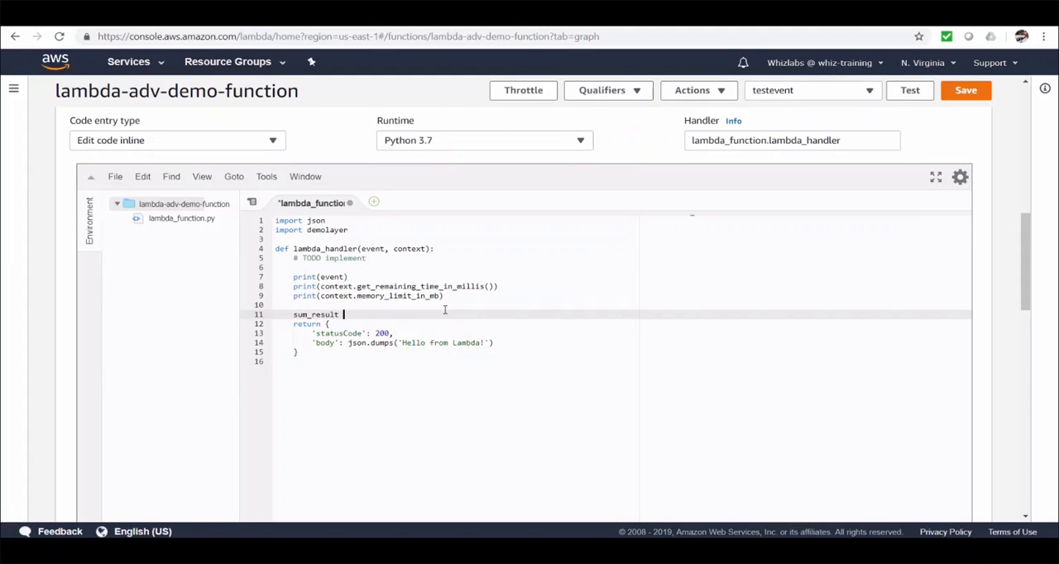
type("= demo")
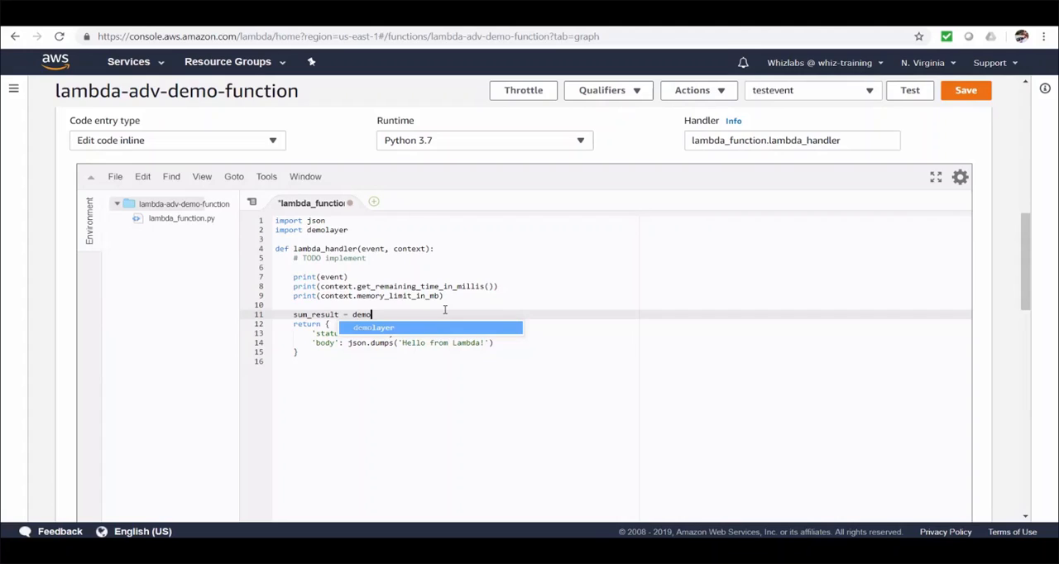
key("Return")
type(".add(")
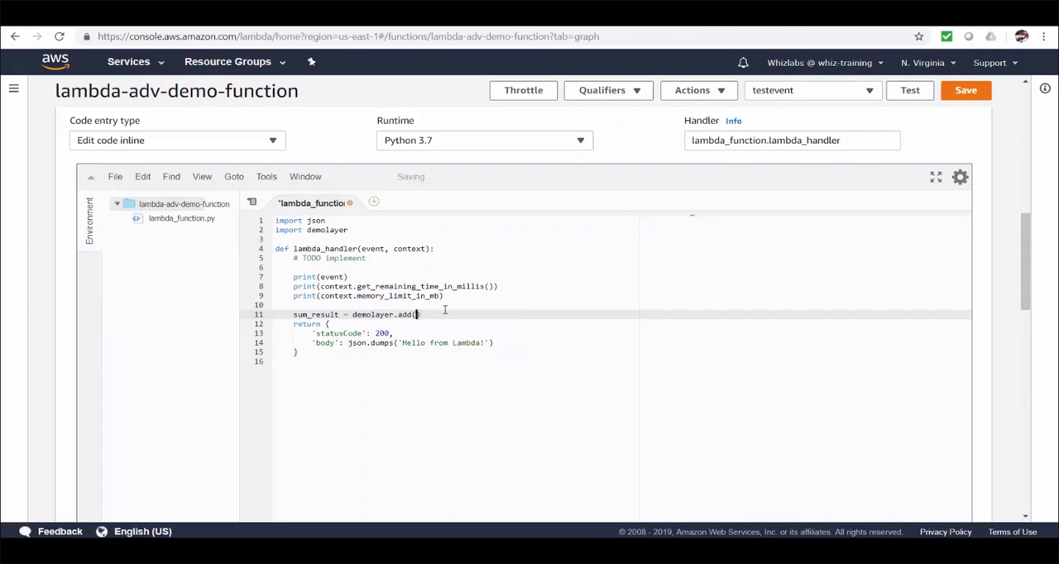
type("1,")
type(")")
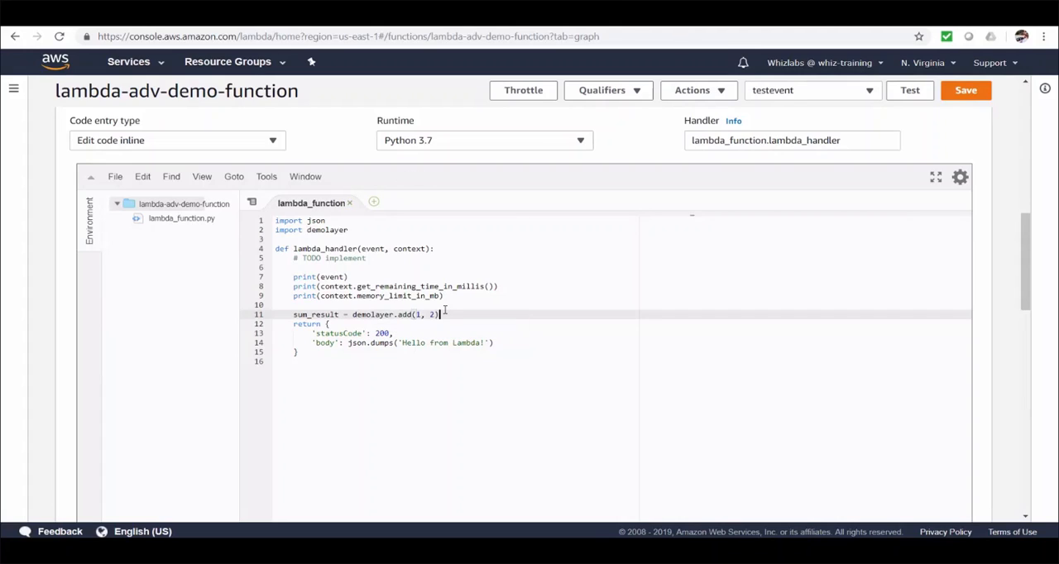
Add "print(sum_result)" below the sum_result assignment and save the function.
key("Return")
type("print(sum_result)")
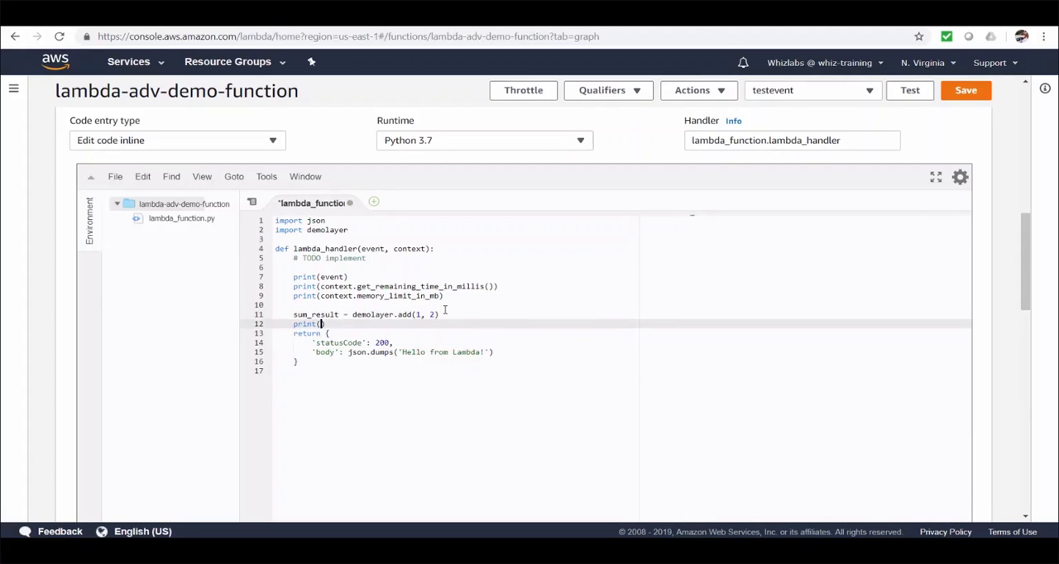
key("ctrl+s")
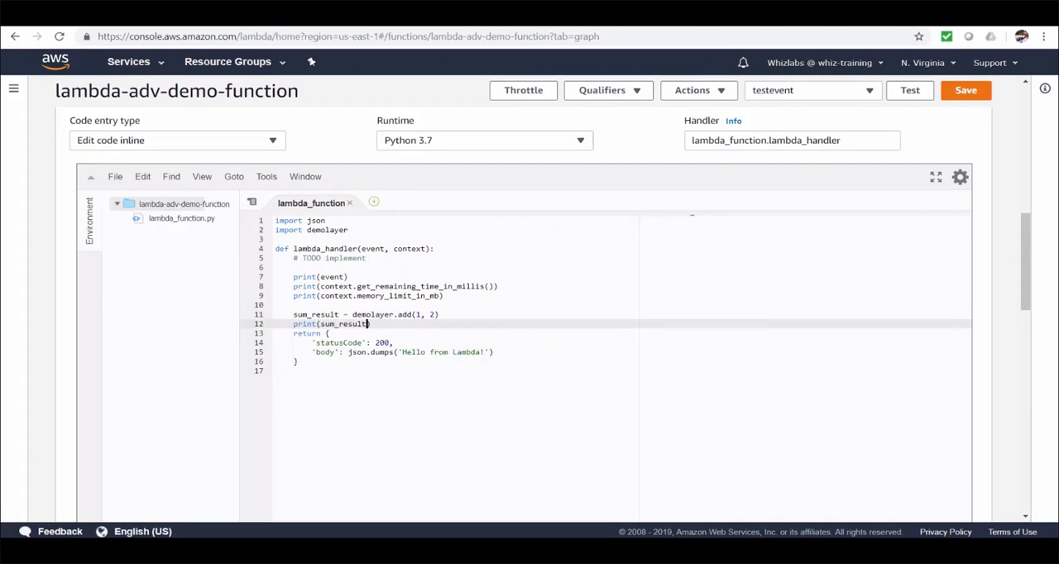
left_click(966, 90)
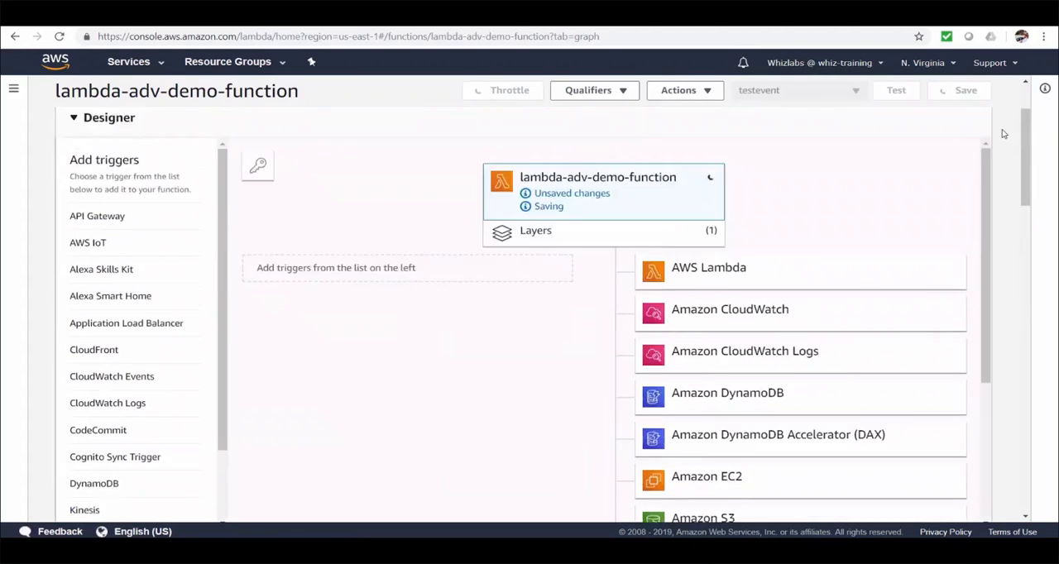
Test the function with testevent and expand the execution result details to examine the log output.
left_click(910, 134)
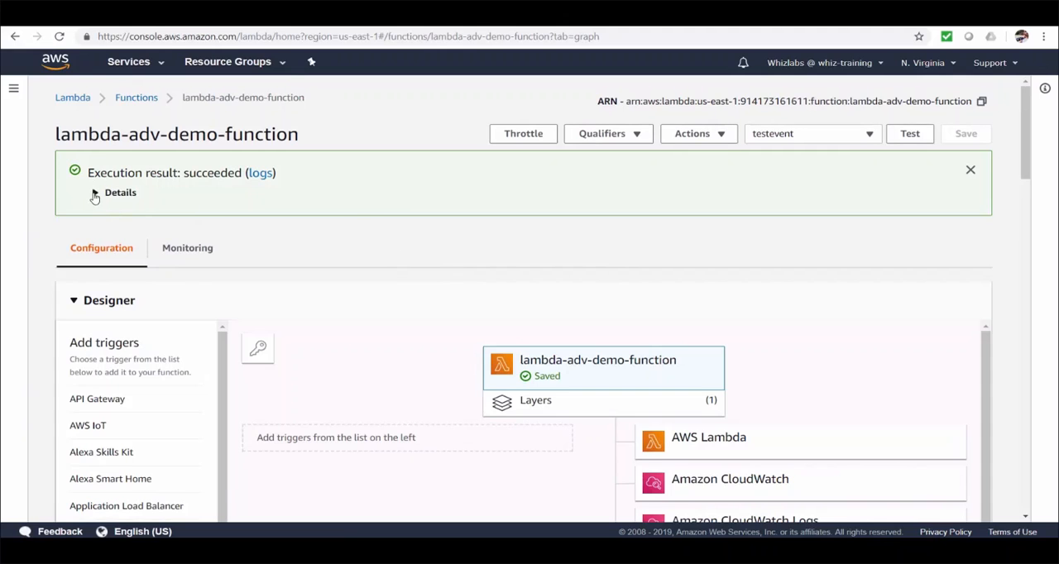
left_click(94, 195)
scroll(423, 342, "down", 3)
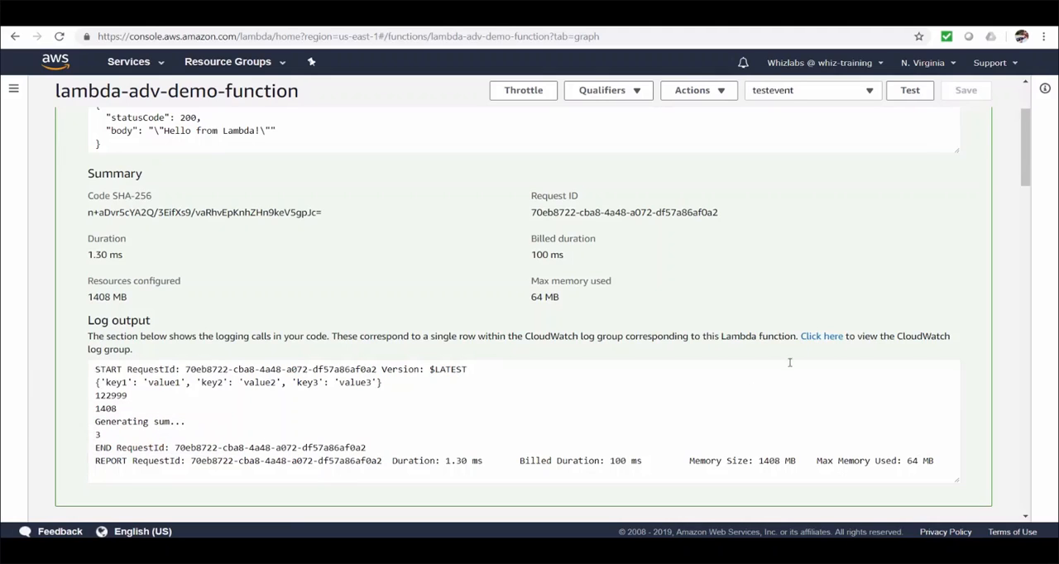
Replace the three print statements above the sum_result assignment with print("RELEASE 1") and save the function.
scroll(1002, 307, "down", 4)
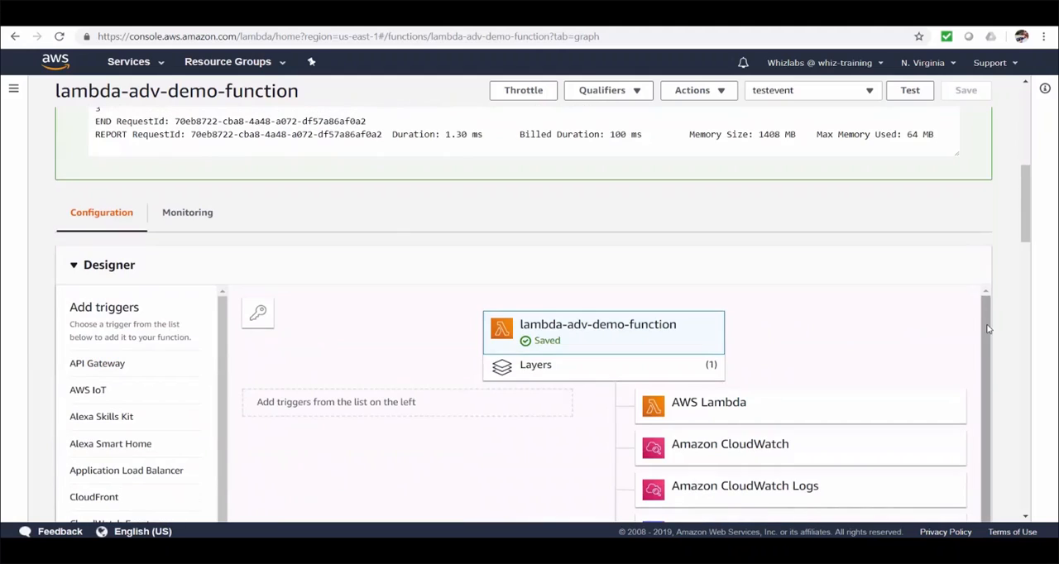
scroll(987, 329, "down", 8)
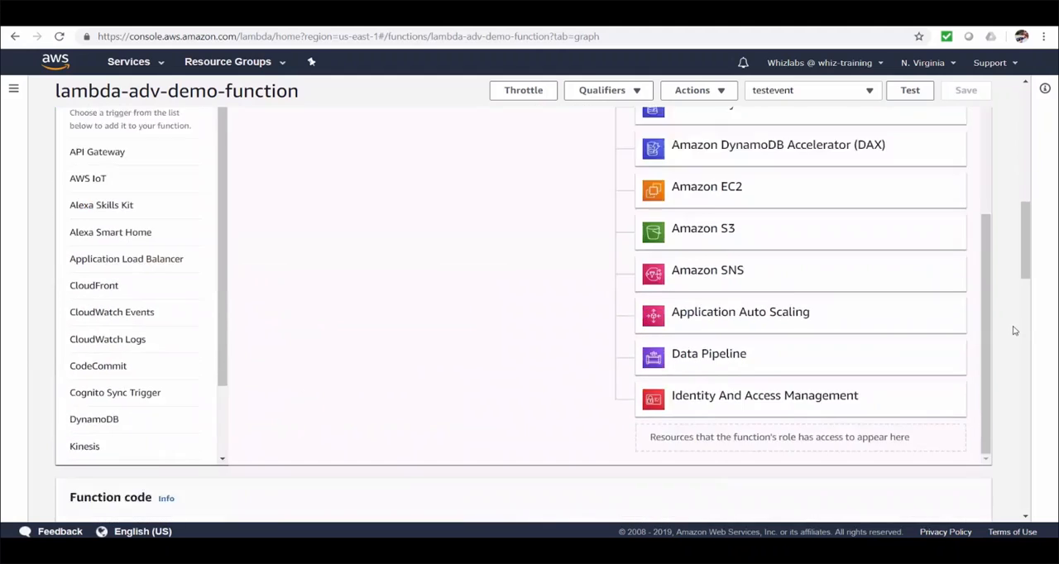
scroll(1008, 330, "down", 3)
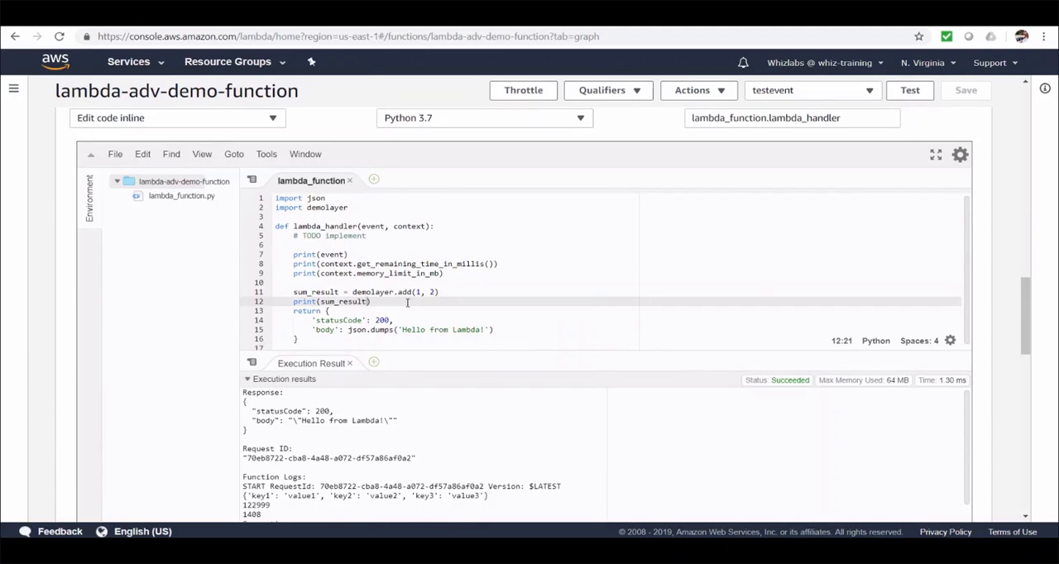
left_click(407, 303)
left_click_drag(294, 255, 452, 276)
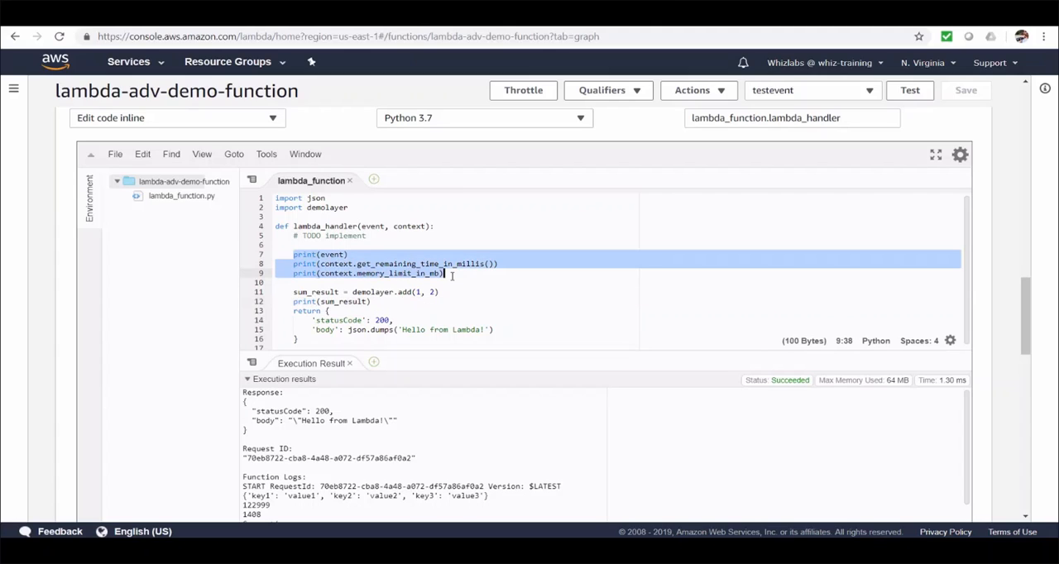
key("BackSpace")
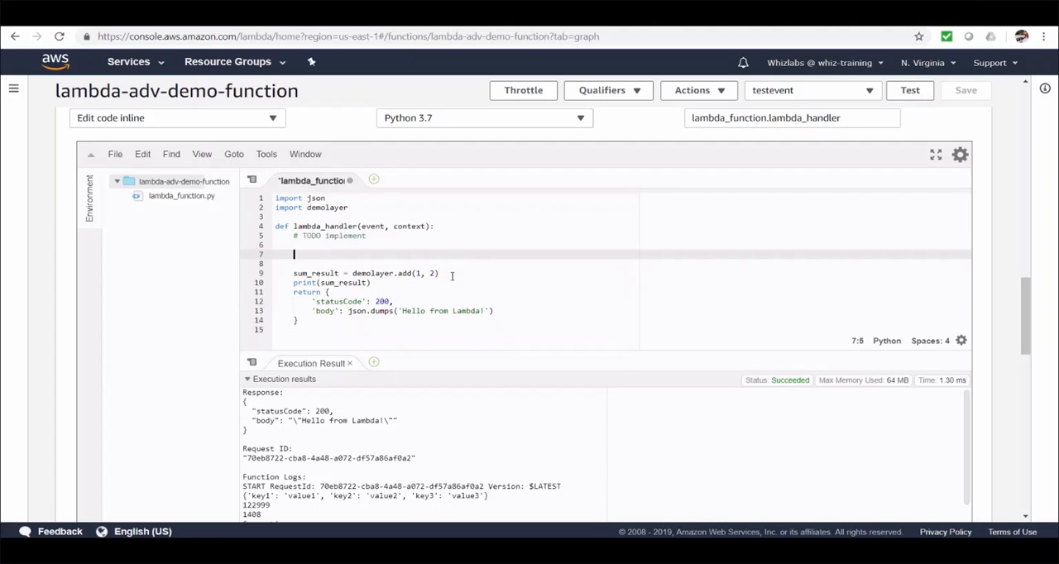
type("print('")
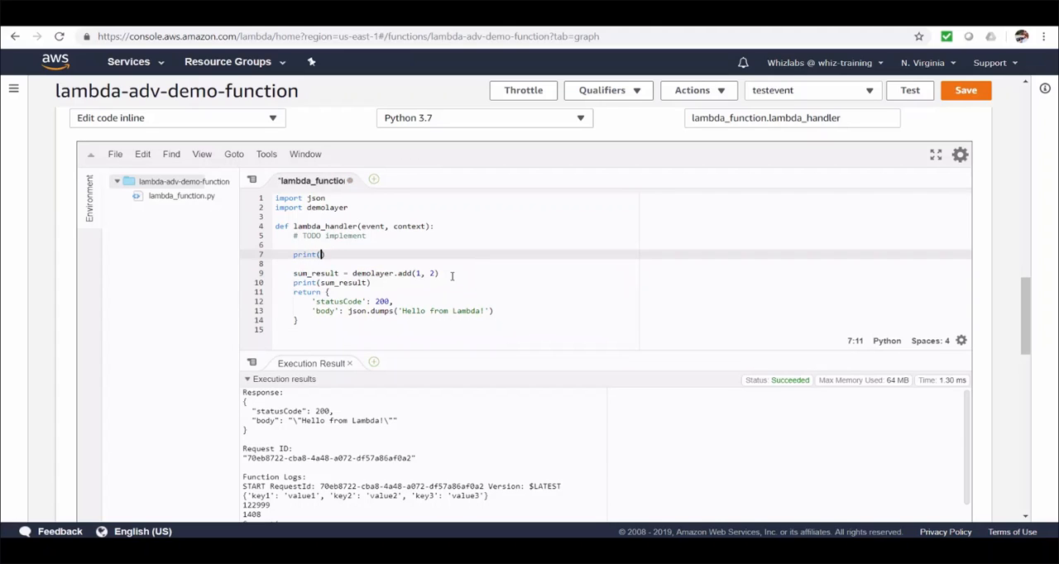
type("RELEASE 1")
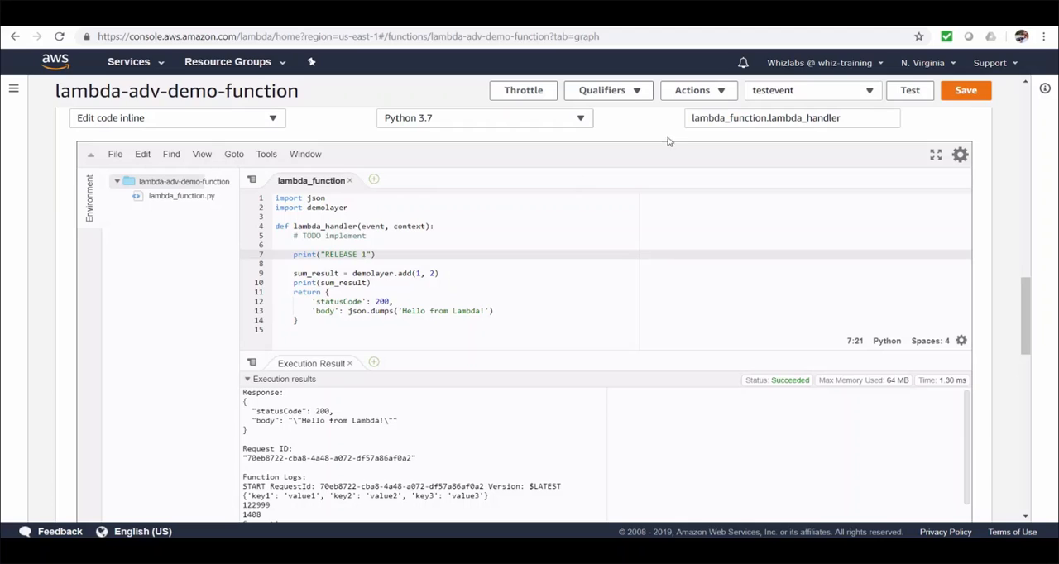
left_click(964, 91)
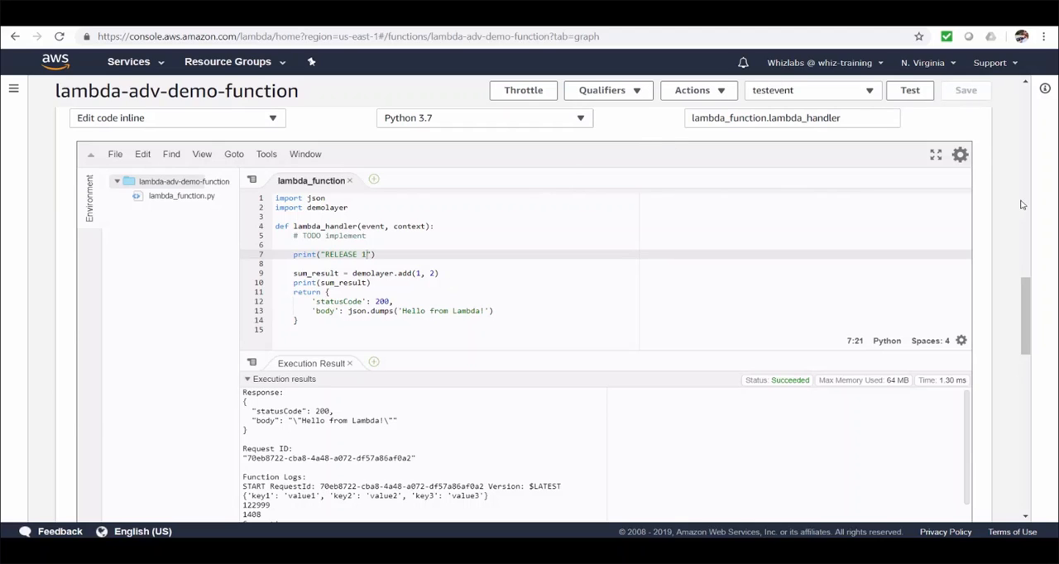
Publish a new version of the function with the description "for release 1".
scroll(1021, 205, "up", 2)
left_click(717, 96)
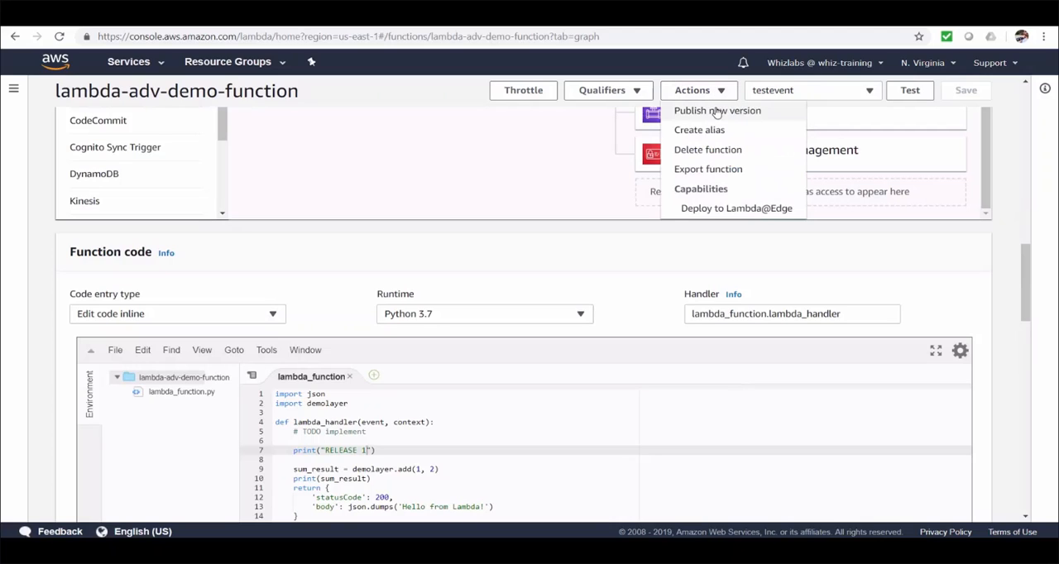
left_click(717, 111)
left_click(520, 206)
type("for releas")
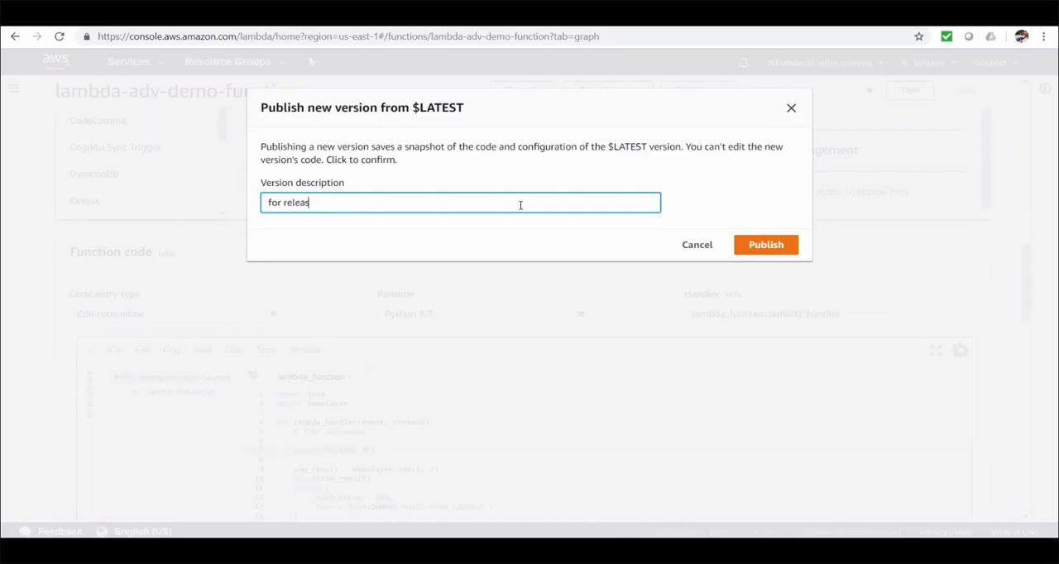
type("e 1")
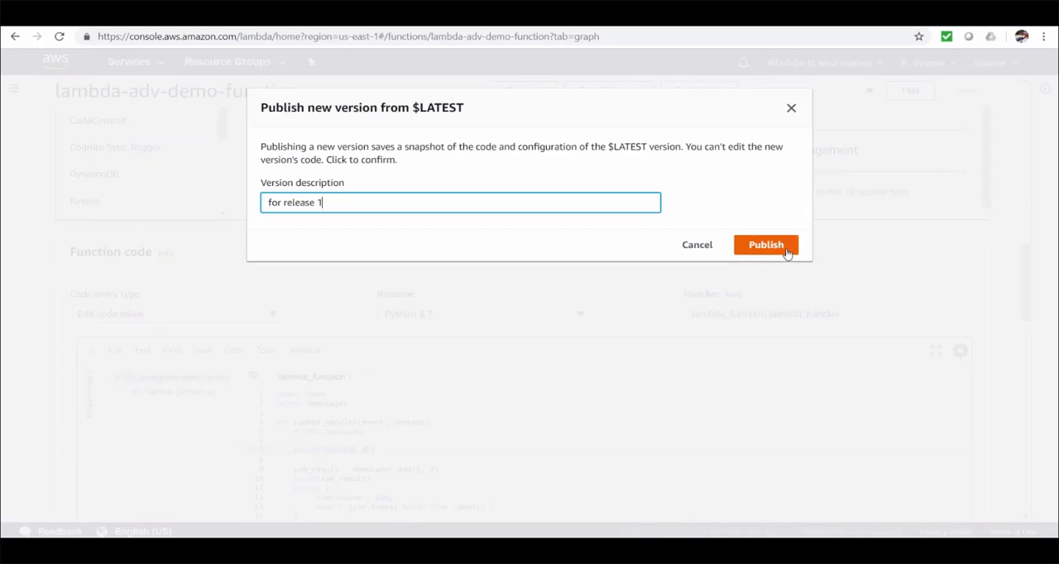
left_click(787, 252)
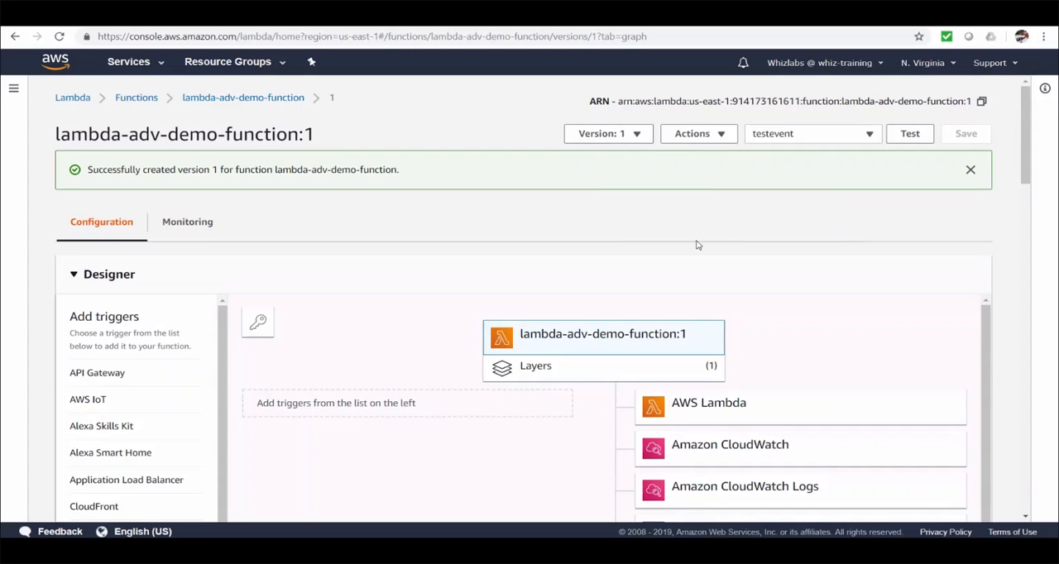
Examine the published version's read-only code, execution role, basic settings, network and alias sections.
scroll(706, 233, "down", 10)
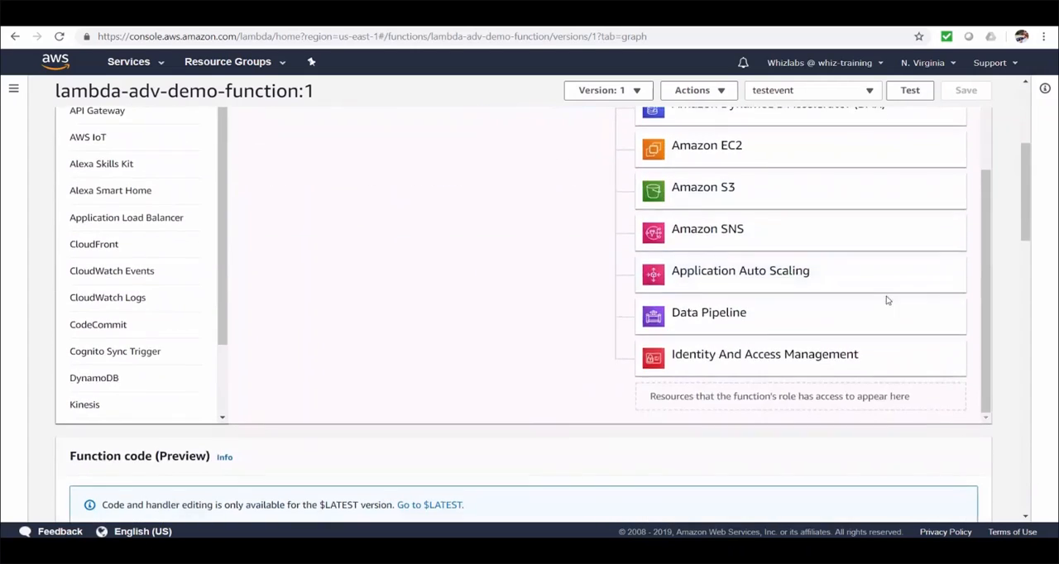
scroll(889, 312, "down", 2)
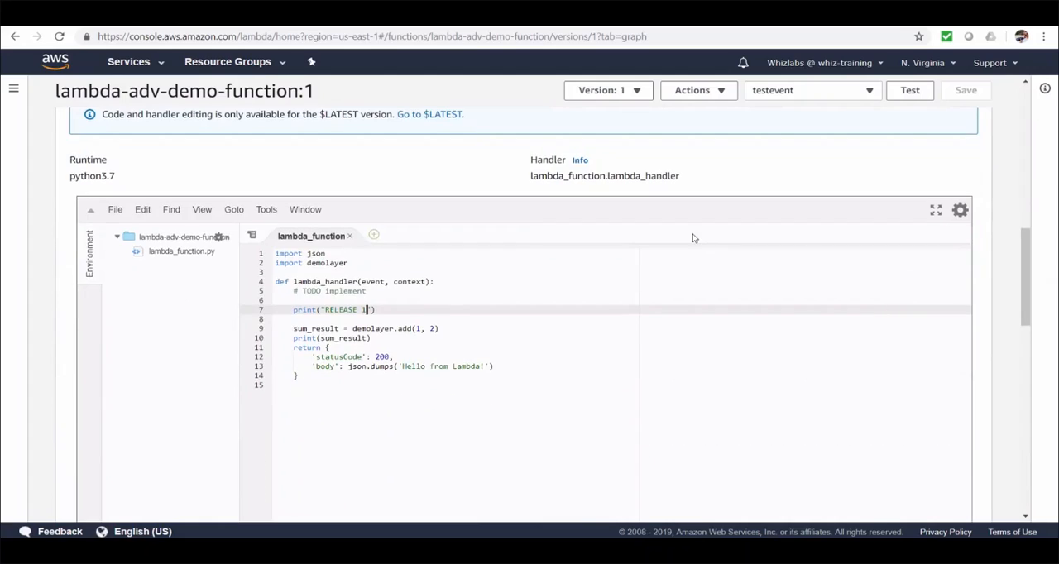
scroll(693, 237, "up", 1)
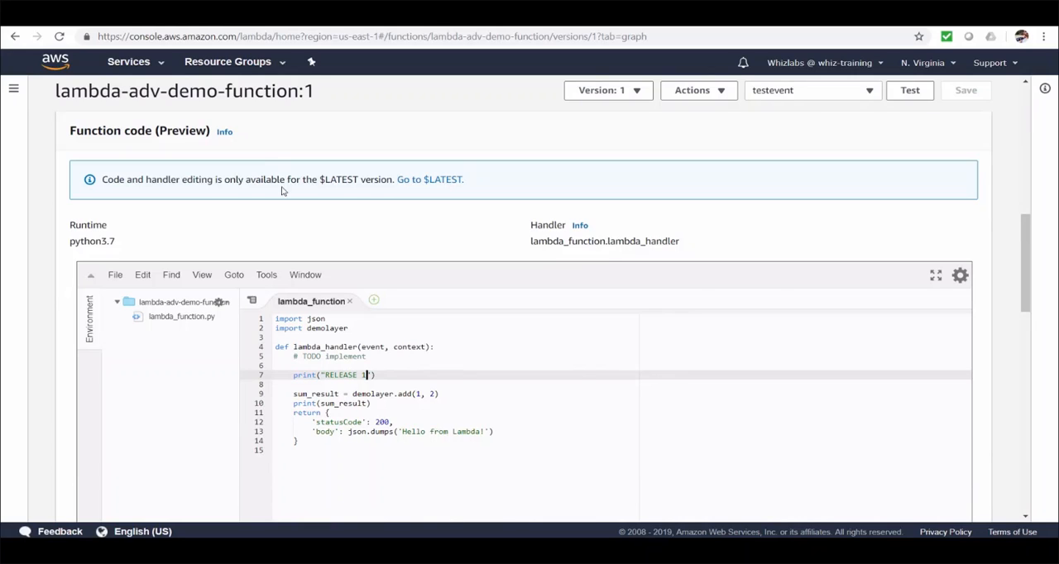
scroll(721, 337, "down", 6)
scroll(470, 308, "down", 1)
scroll(397, 303, "down", 2)
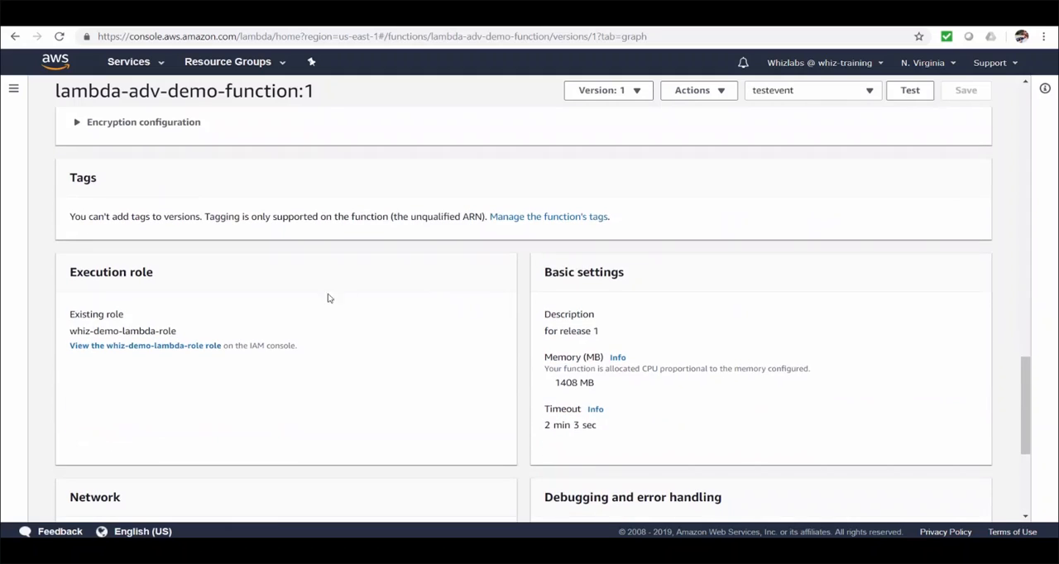
scroll(883, 343, "down", 1)
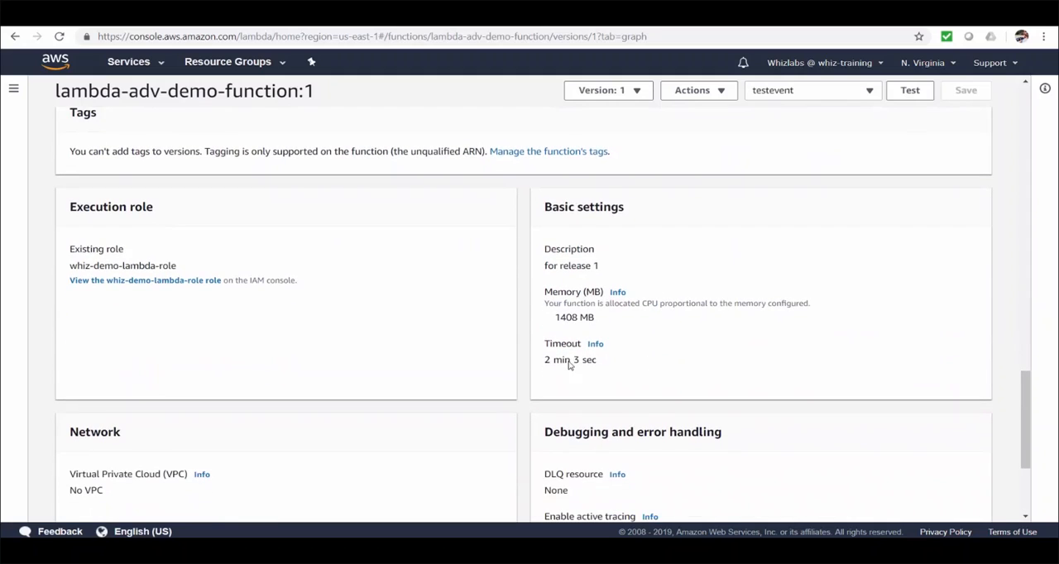
scroll(692, 363, "down", 2)
scroll(626, 380, "down", 1)
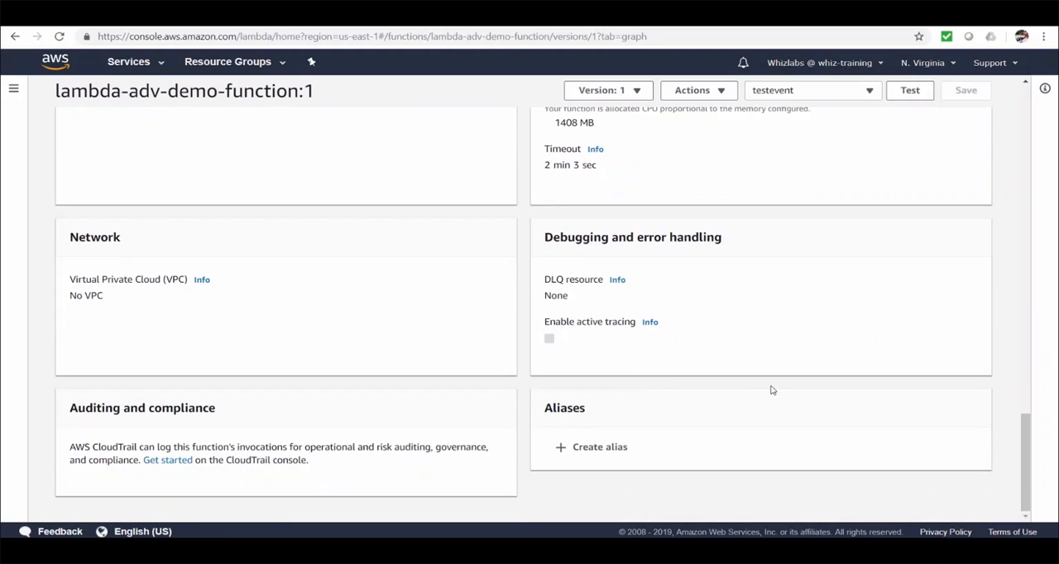
scroll(772, 390, "up", 10)
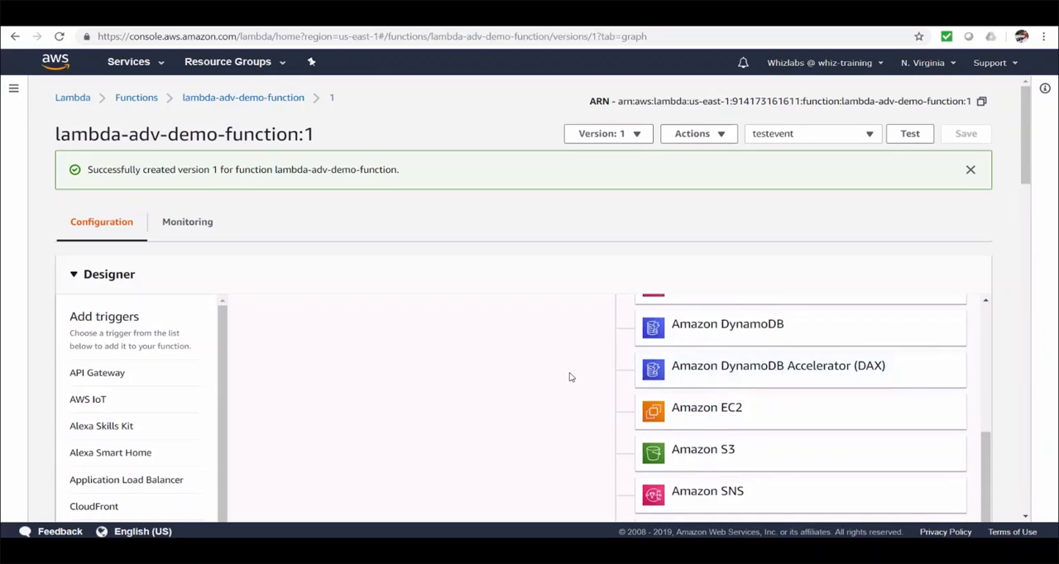
scroll(569, 377, "up", 3)
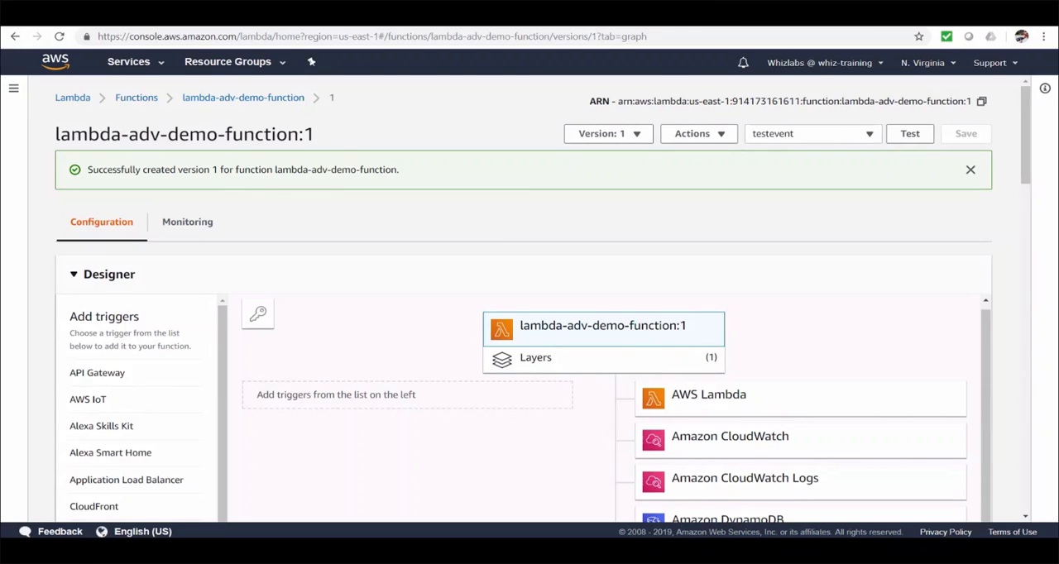
Maximize the Command Prompt window and create an empty input.json file in the C:\Whiz-Training folder in File Explorer.
left_click_drag(0, 112, 503, 115)
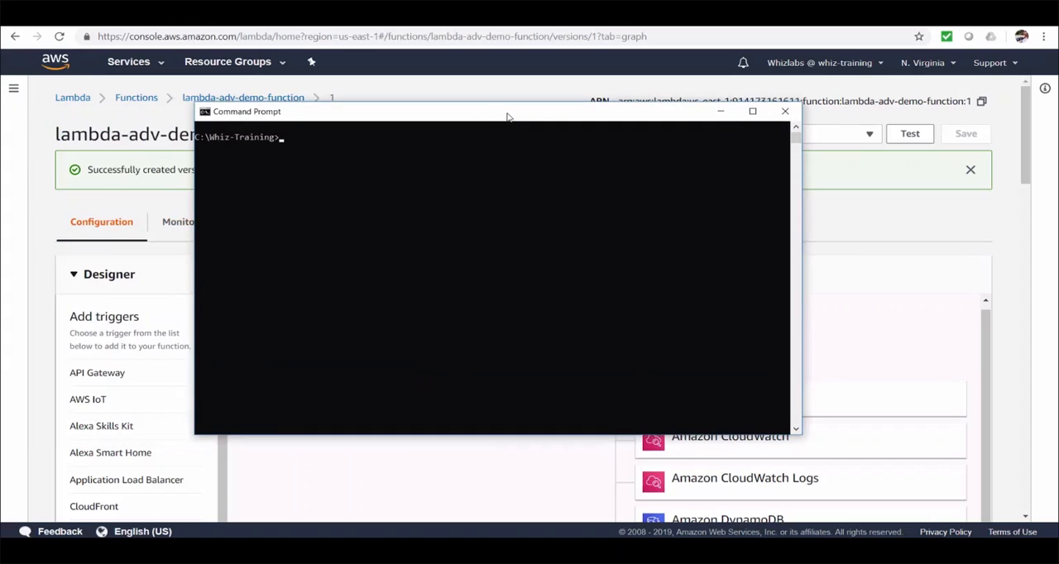
double_click(509, 113)
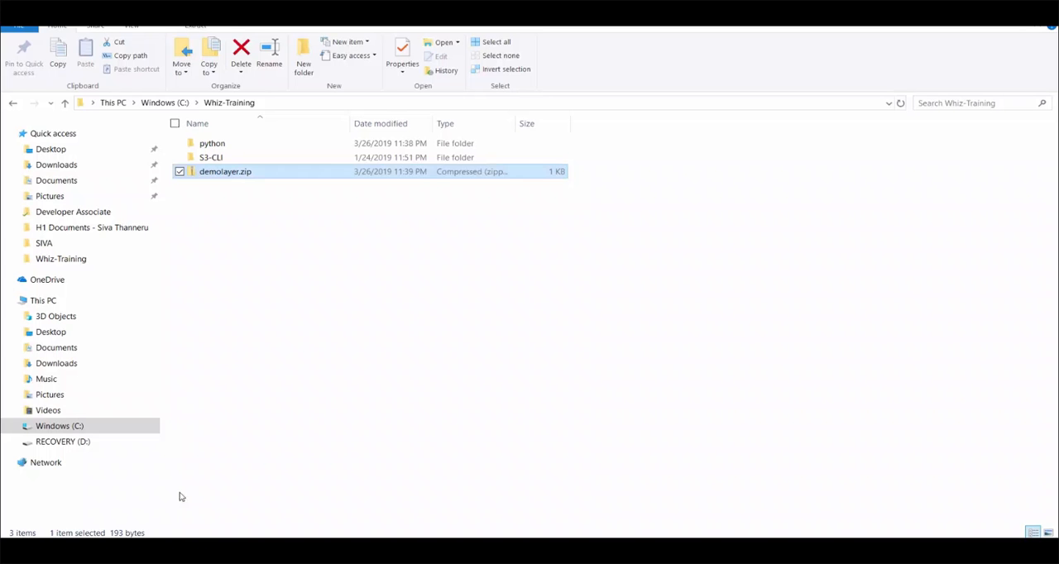
right_click(248, 317)
mouse_move(256, 412)
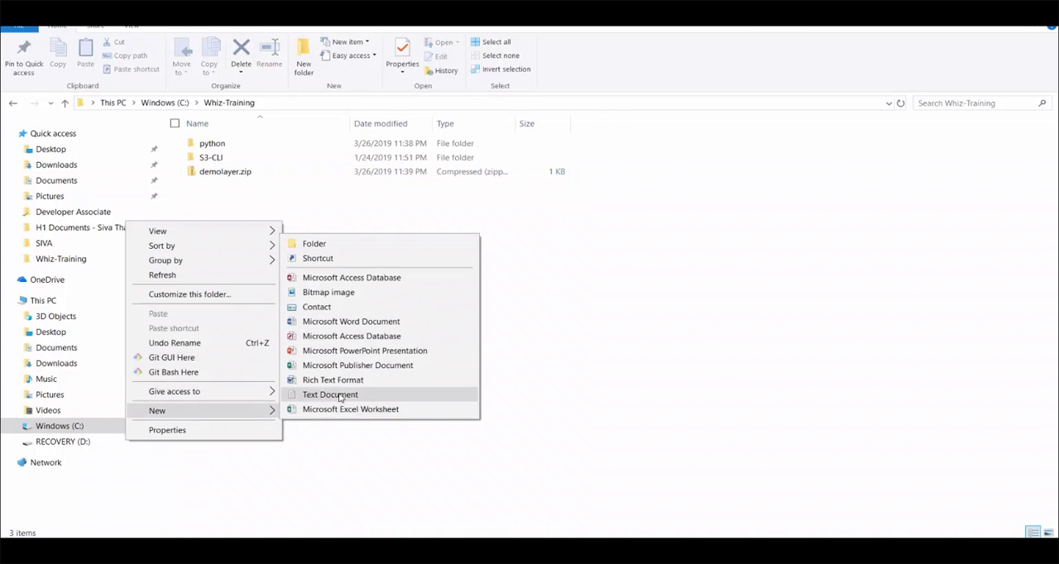
left_click(351, 396)
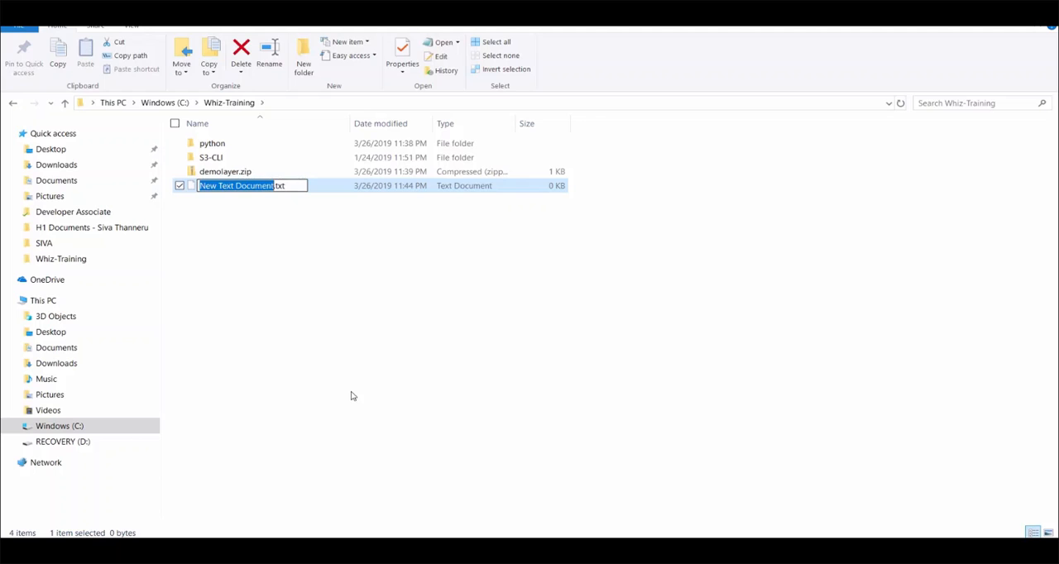
type("input.json")
key("Return")
Fill input.json in Visual Studio Code with a JSON object holding name "Whiz-Lambda-Test" and description "Testing lambda versions", and save it.
right_click(237, 189)
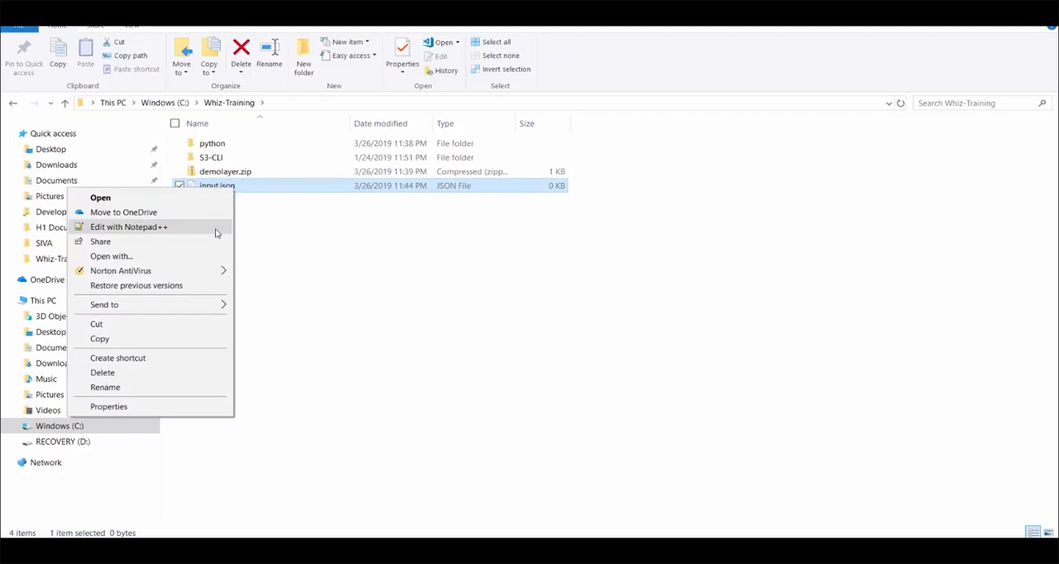
key("Escape")
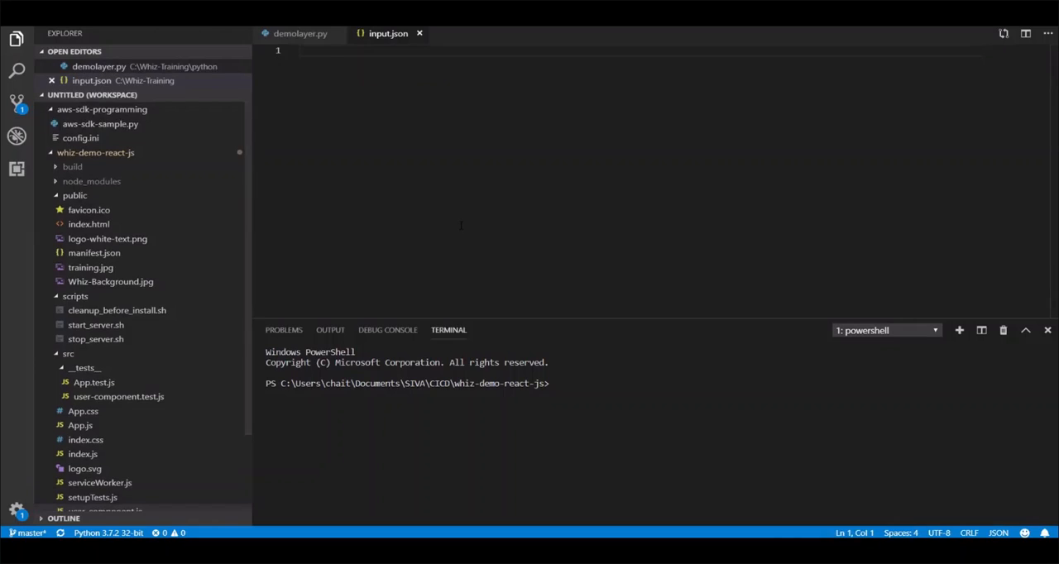
type("{")
key("Return")
type("\"name\":\"Whiz-Lambda-Test\",")
key("Return")
type("\"description\":\"Testing lambda versions\"")
key("ctrl+s")
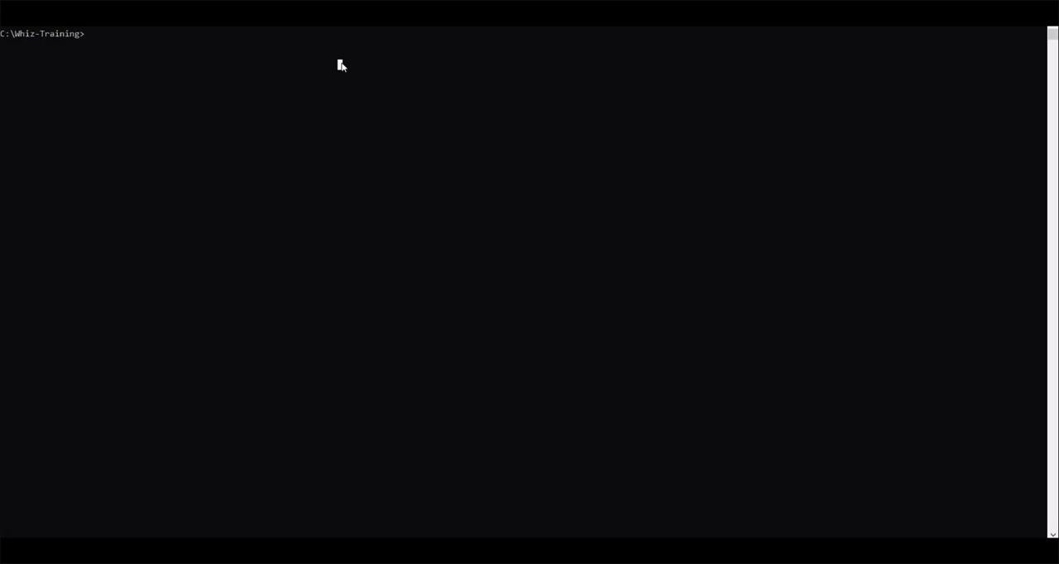
Start an aws lambda invoke --function-name command in Command Prompt, using the version 1 ARN copied from the Lambda console.
type("aws lambda invoke --function-name")
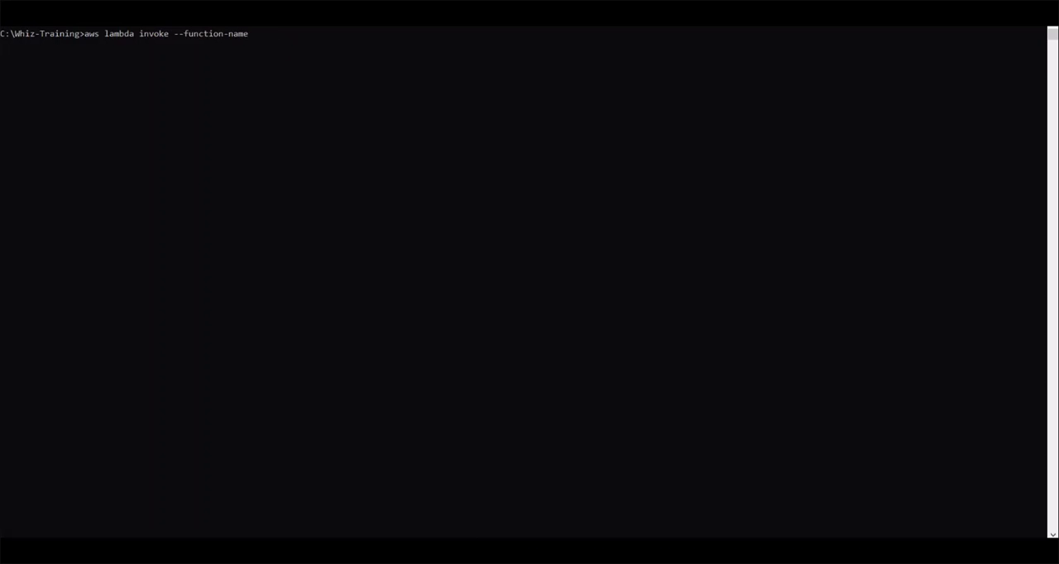
mouse_move(356, 549)
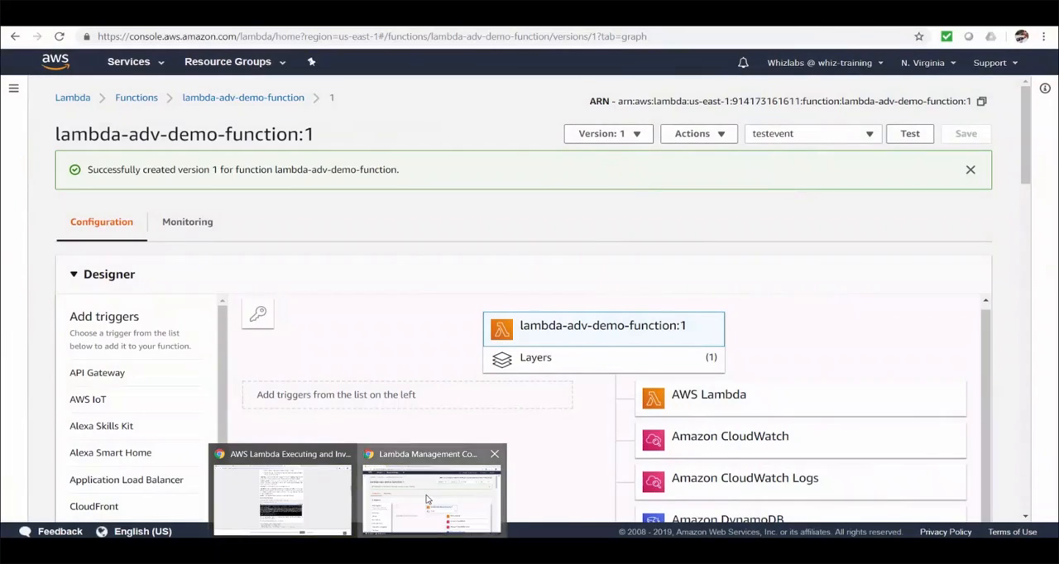
left_click(427, 499)
left_click(983, 101)
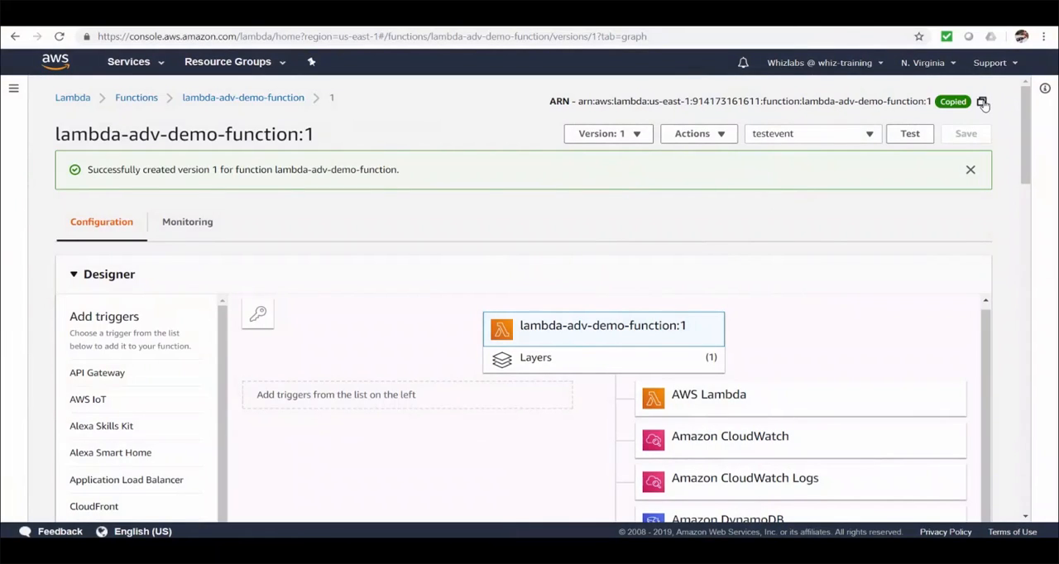
left_click(978, 10)
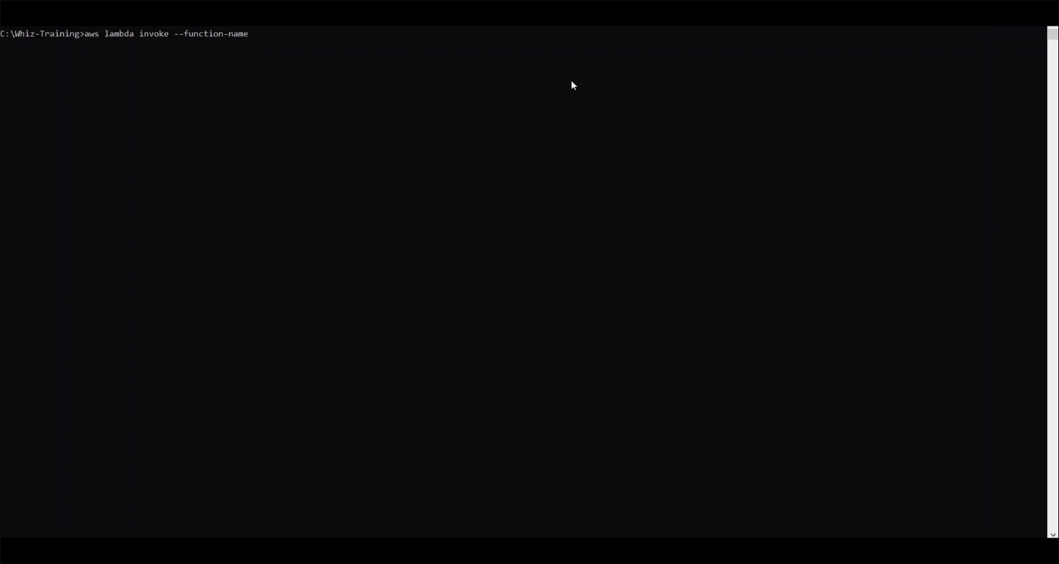
key("ctrl+v")
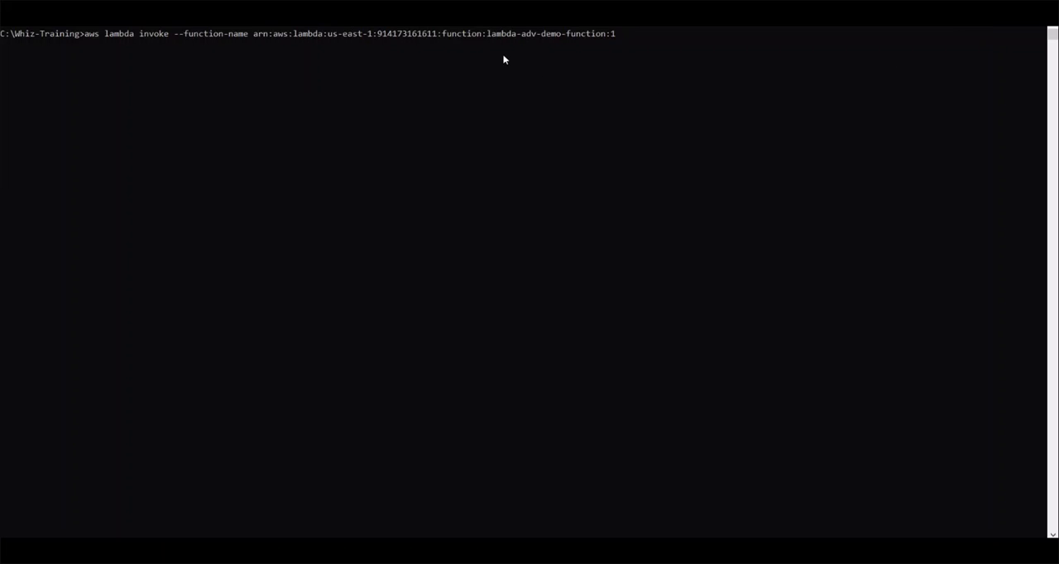
Complete the command with --payload file://C:\Whiz-Training\input.json and the output file output.txt, and run it.
type("--payload file://")
key("ctrl+v")
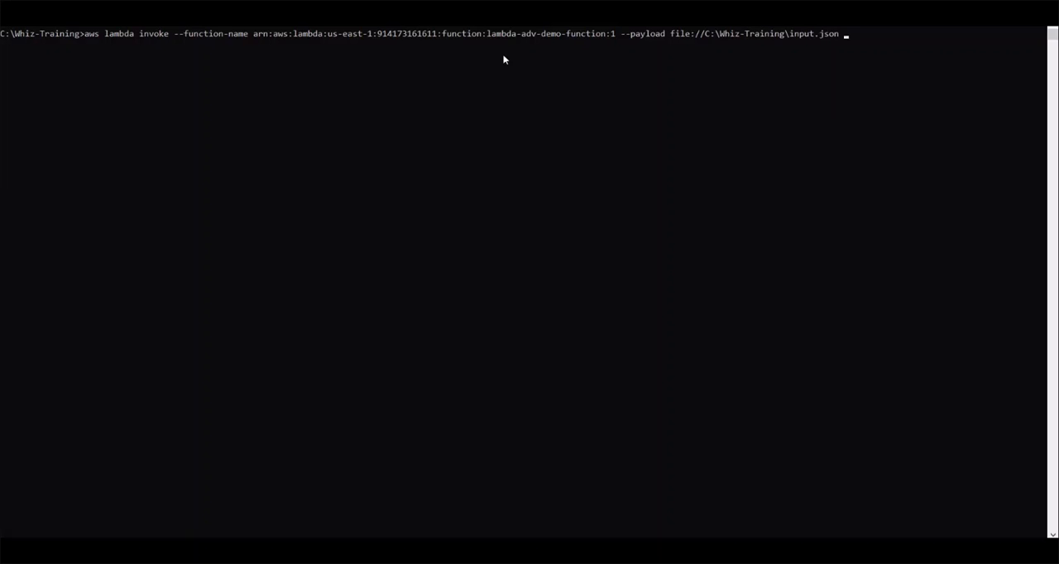
type("output.txt")
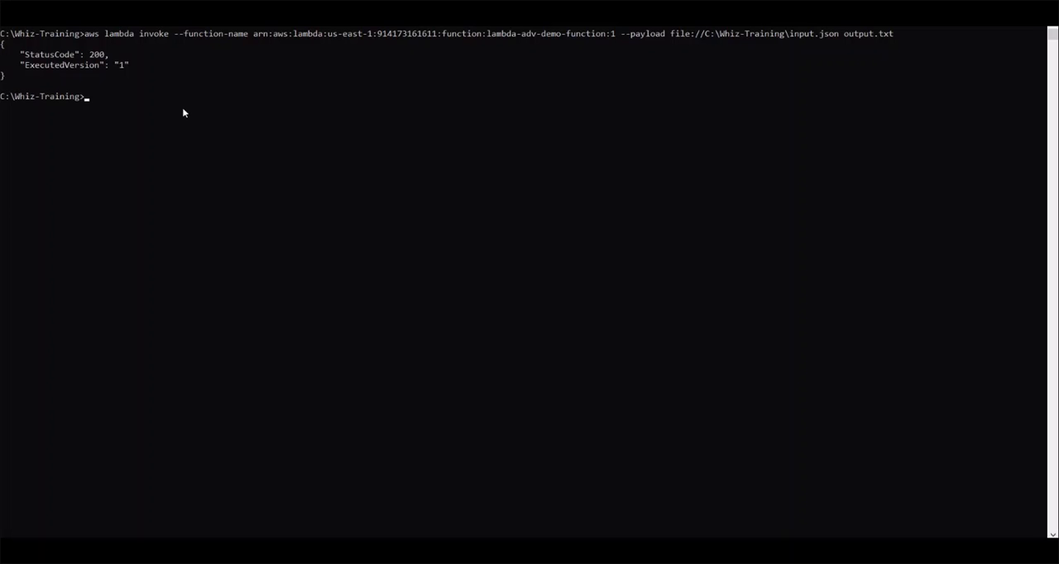
View version 1's CloudWatch logs from the Lambda console, refreshing the stream list and opening the [1] log stream.
mouse_move(358, 556)
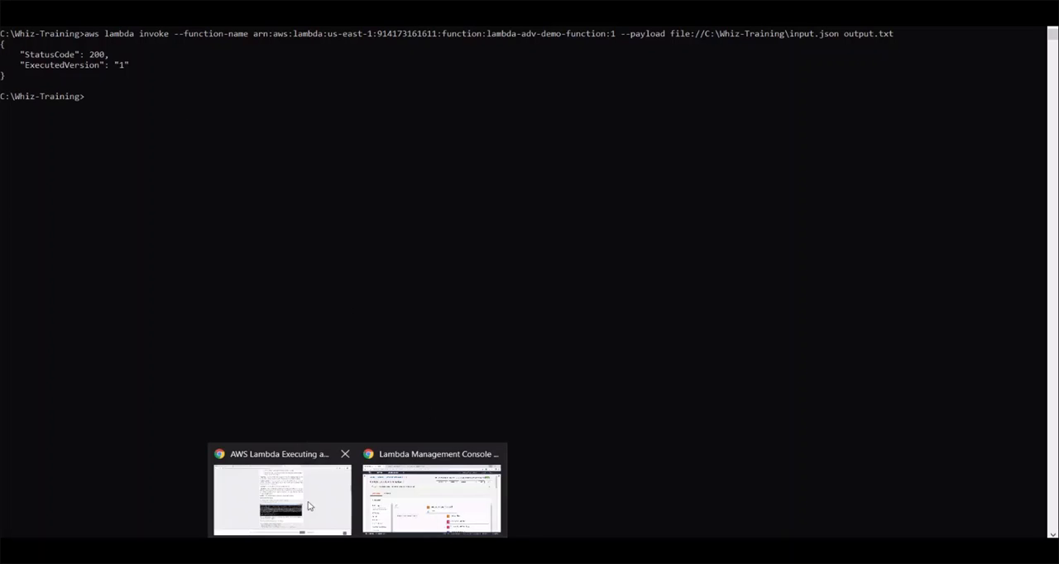
left_click(410, 499)
left_click(192, 232)
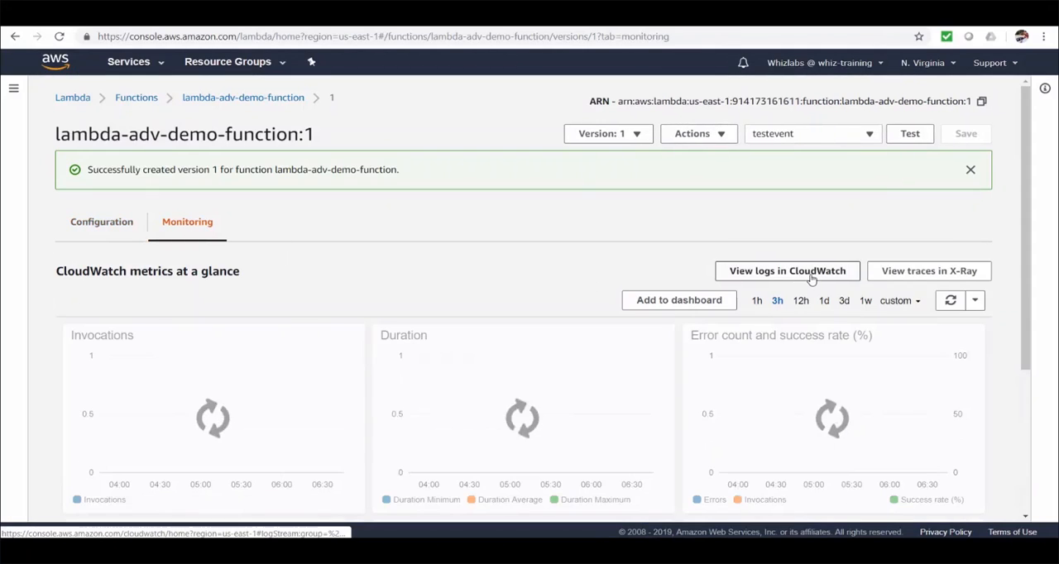
left_click(813, 278)
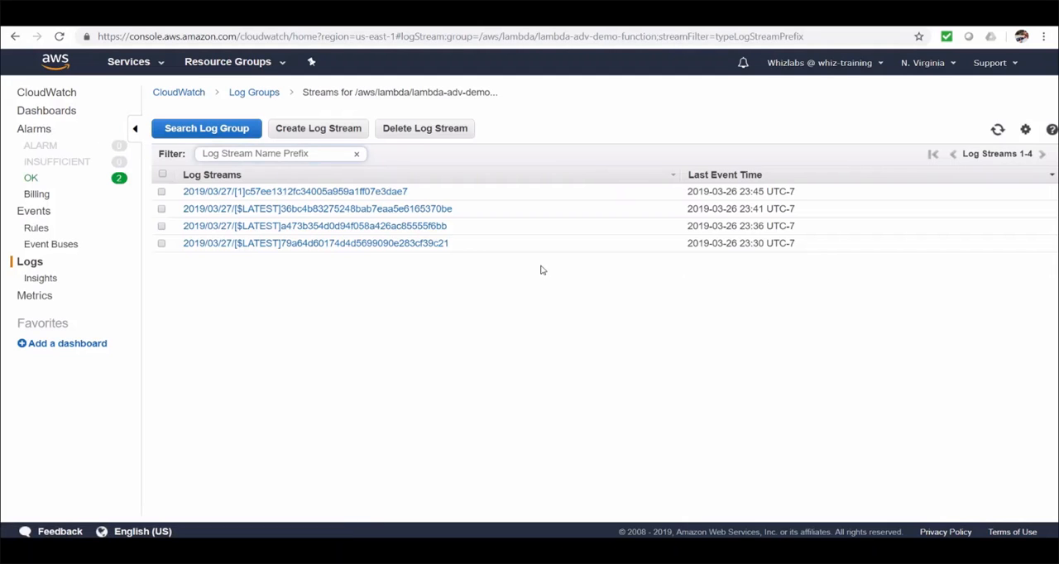
left_click(997, 129)
left_click(364, 192)
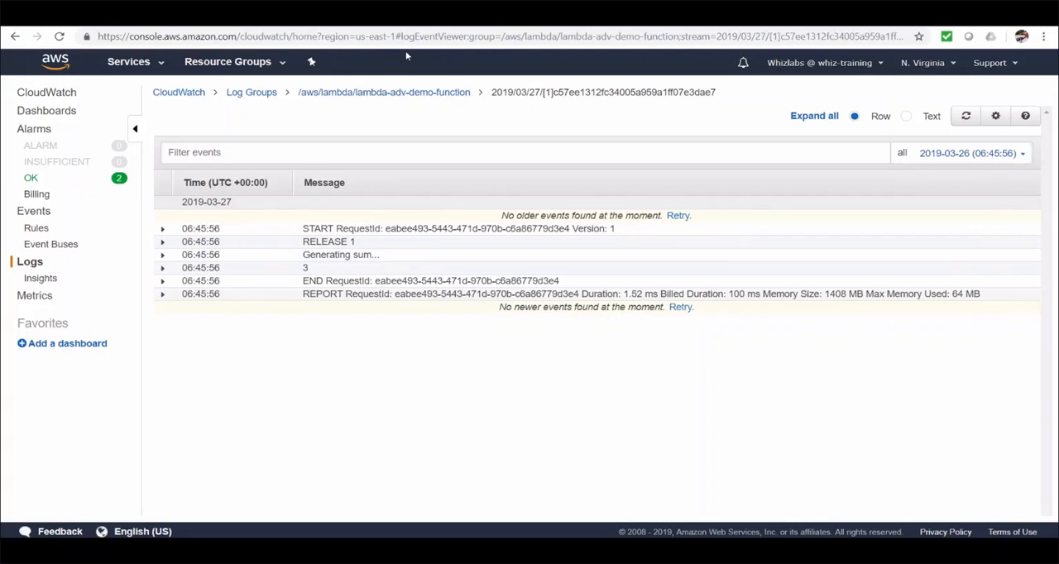
Return to the Lambda console and switch the function from version 1 to $LATEST.
left_click(331, 13)
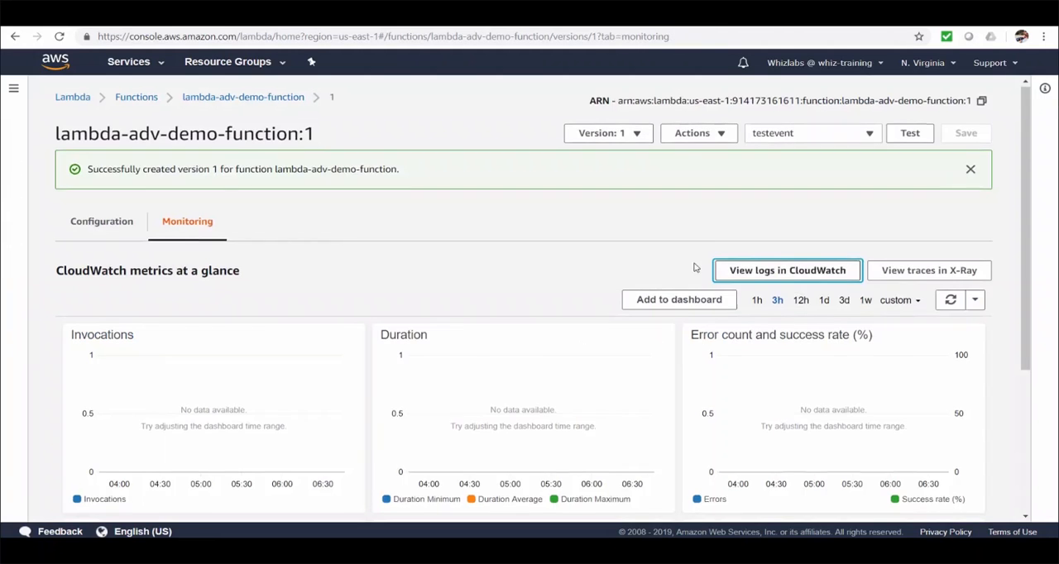
scroll(564, 393, "down", 3)
scroll(490, 383, "up", 1)
scroll(490, 382, "up", 2)
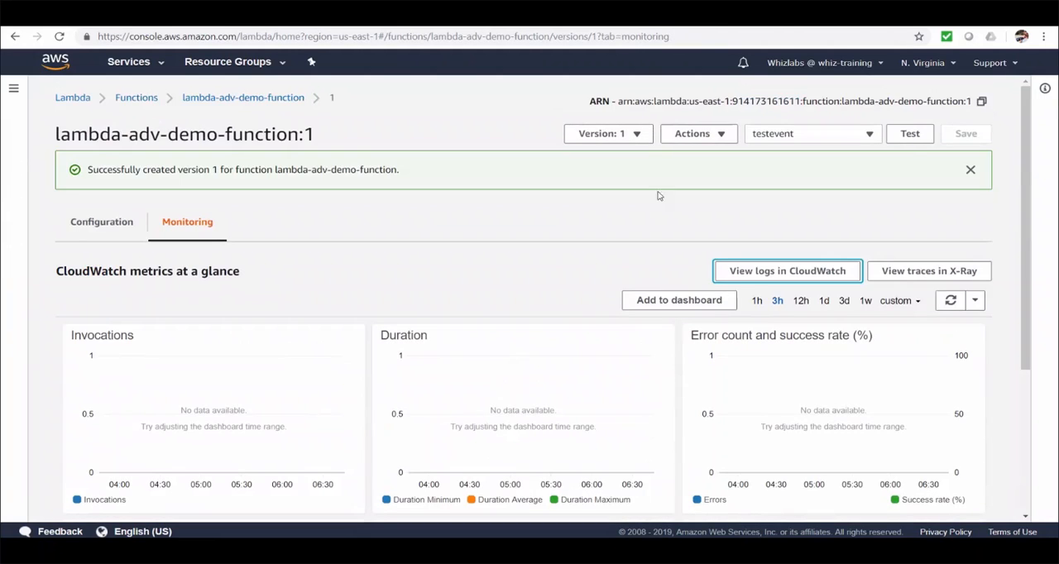
left_click(635, 134)
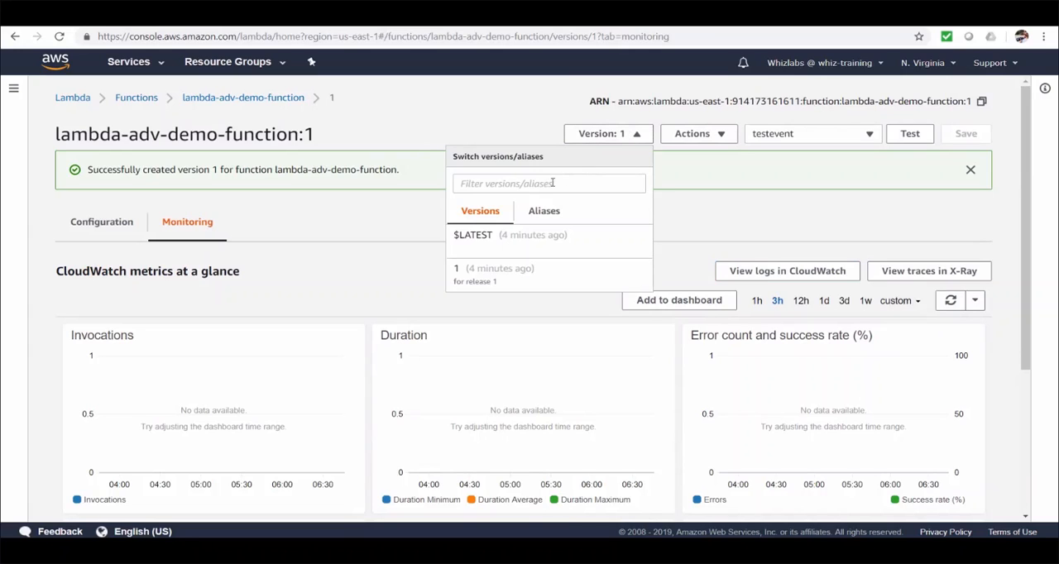
left_click(509, 239)
Change the printed text to "RELEASE LATEST" and the addition to demolayer.add(10, 2) in the function code, and save.
scroll(695, 377, "down", 10)
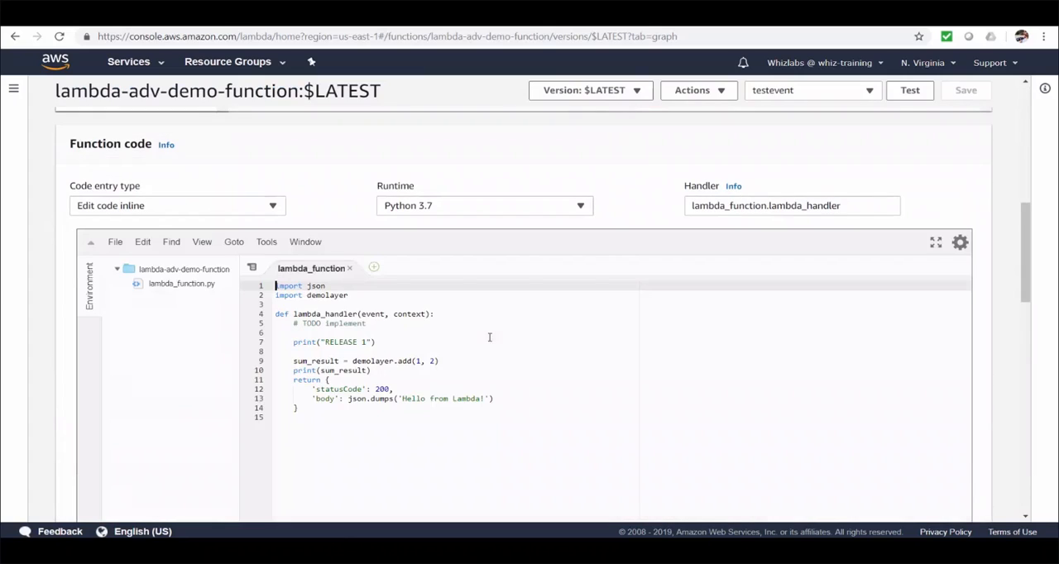
left_click(372, 342)
key("BackSpace")
type("LATEST")
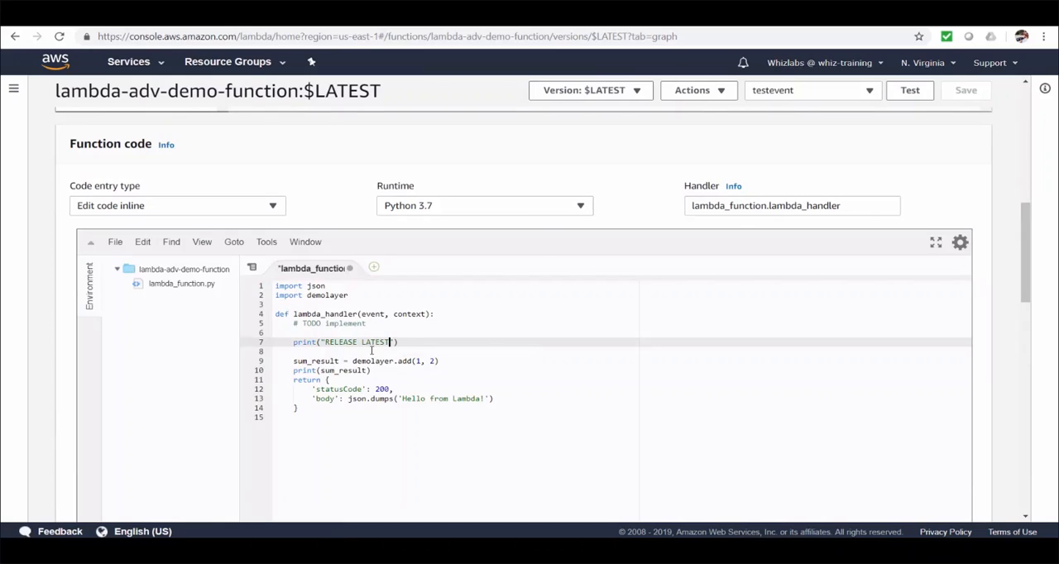
left_click(421, 361)
type("0")
left_click(976, 100)
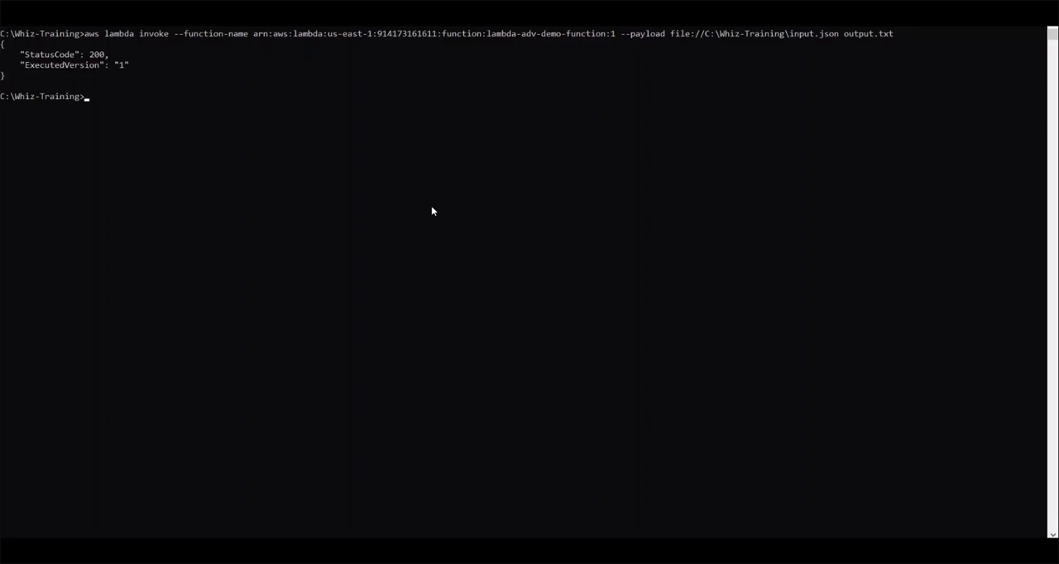
Rerun the previous lambda invoke command in Command Prompt with the version suffix :1 removed from the function ARN.
key("Up")
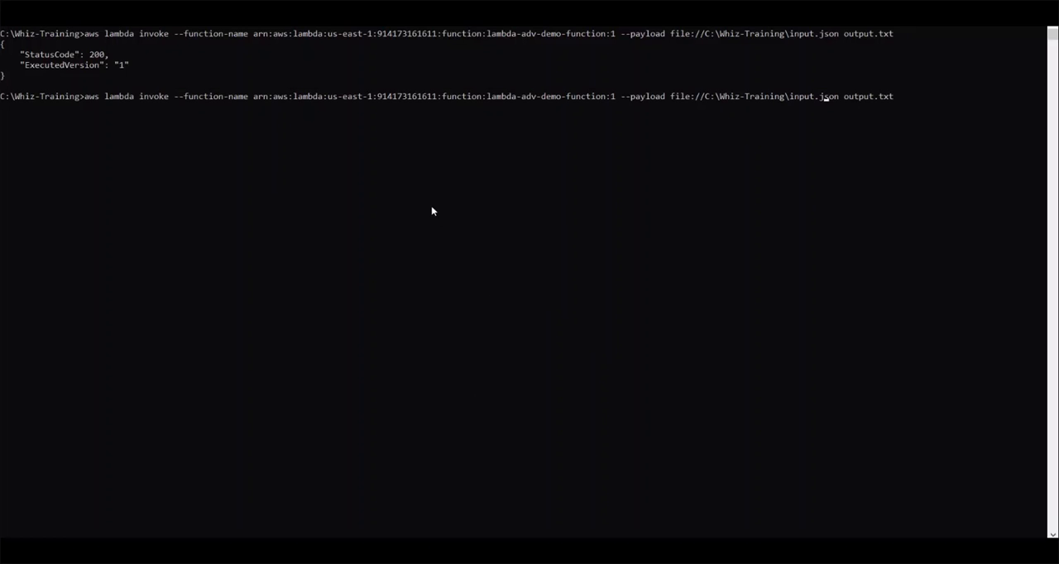
key("Left")
key("Left")
key("BackSpace")
key("BackSpace")
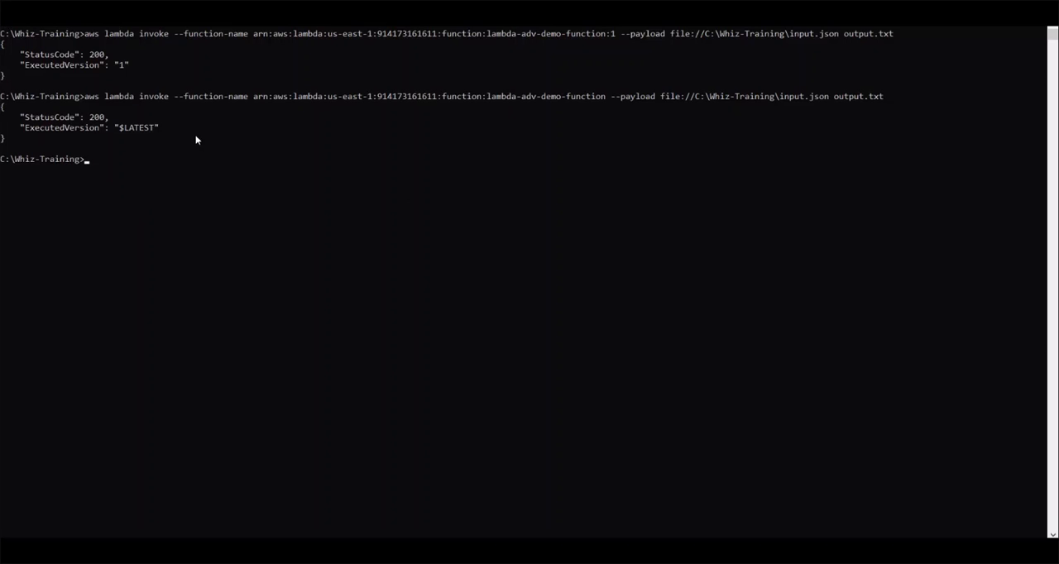
Change the printed text to "RELEASE 2" in the $LATEST function code in the Lambda console and save the function.
mouse_move(347, 534)
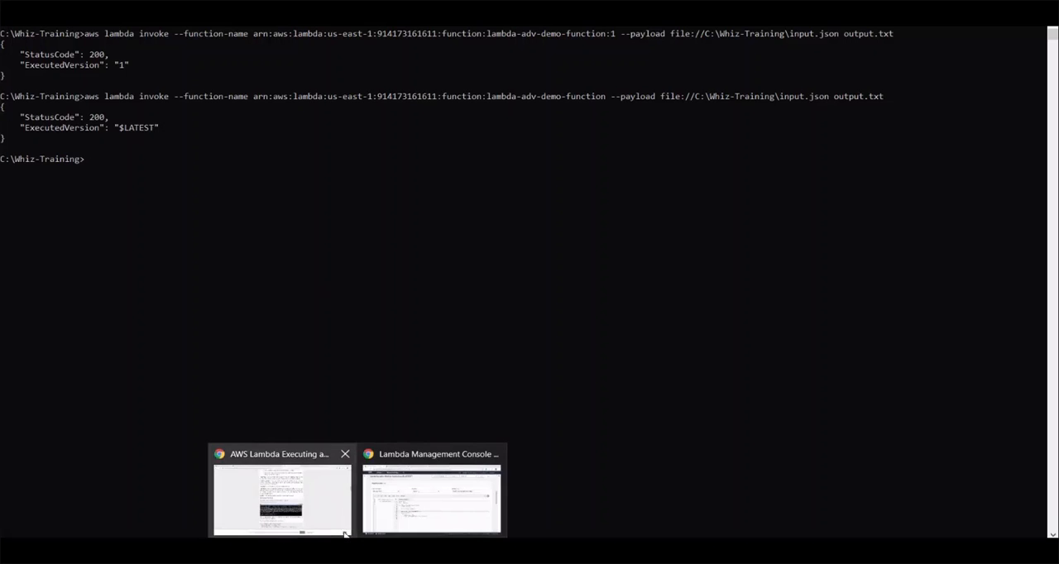
left_click(442, 500)
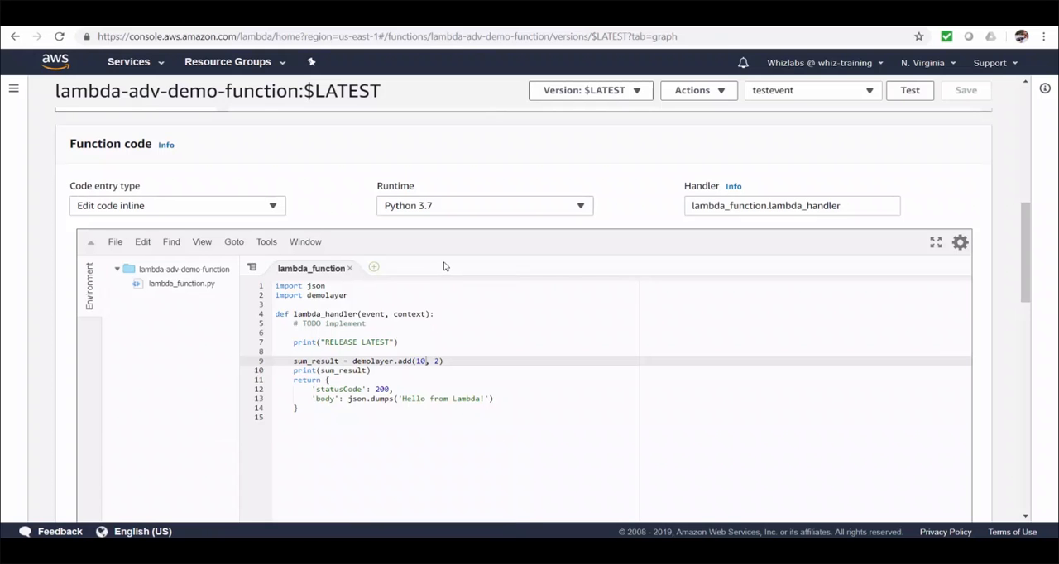
double_click(379, 342)
type("2")
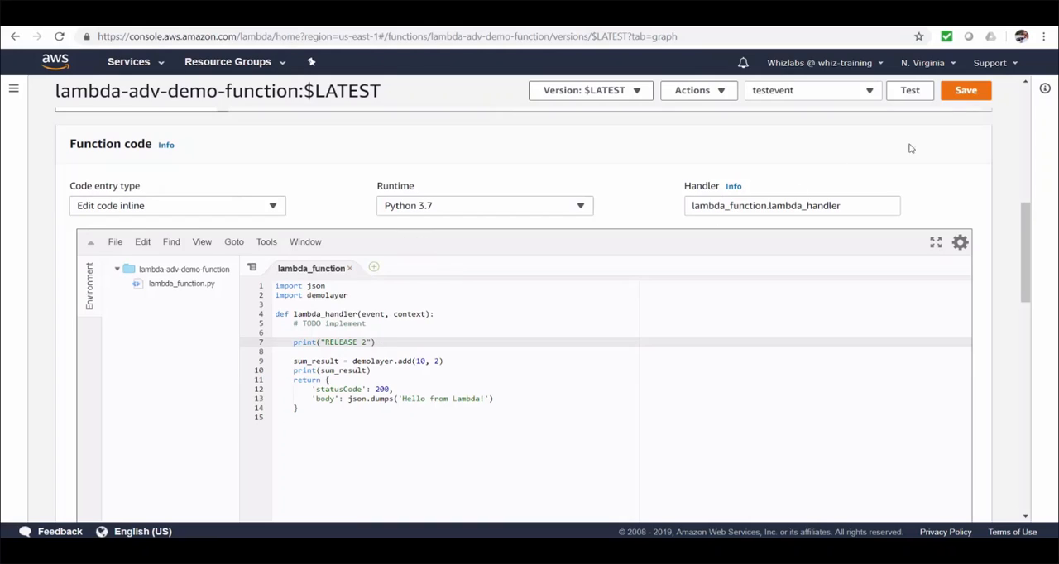
left_click(962, 93)
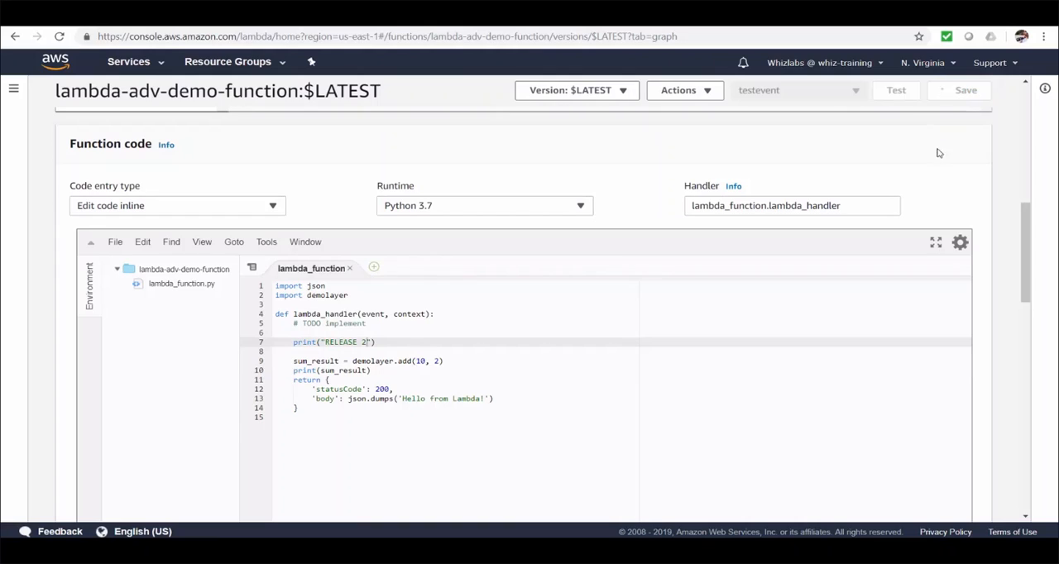
Publish a new version of the function with the description "for release 2".
left_click(707, 91)
left_click(717, 109)
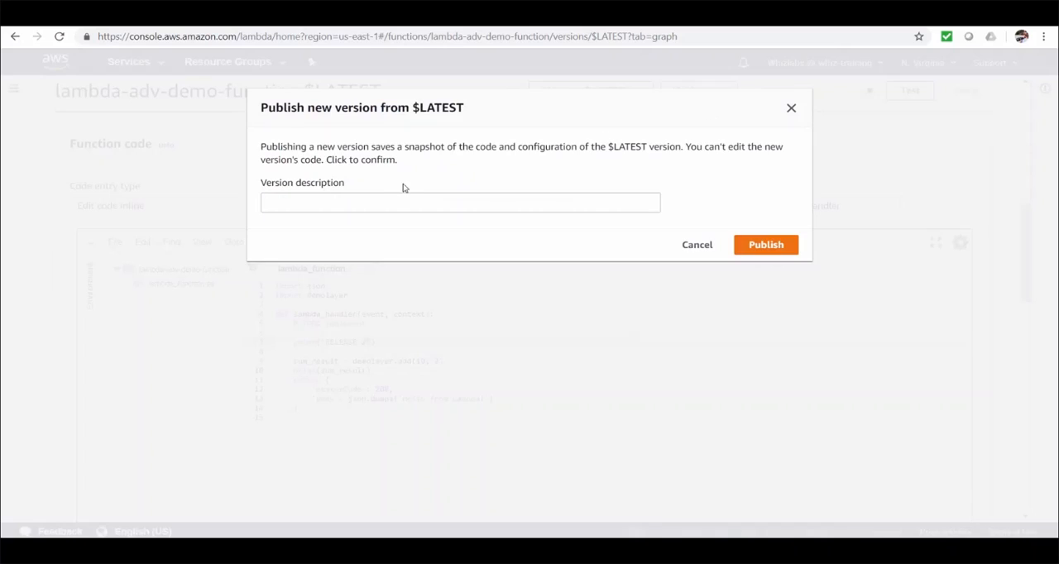
type("for release 2")
left_click(761, 246)
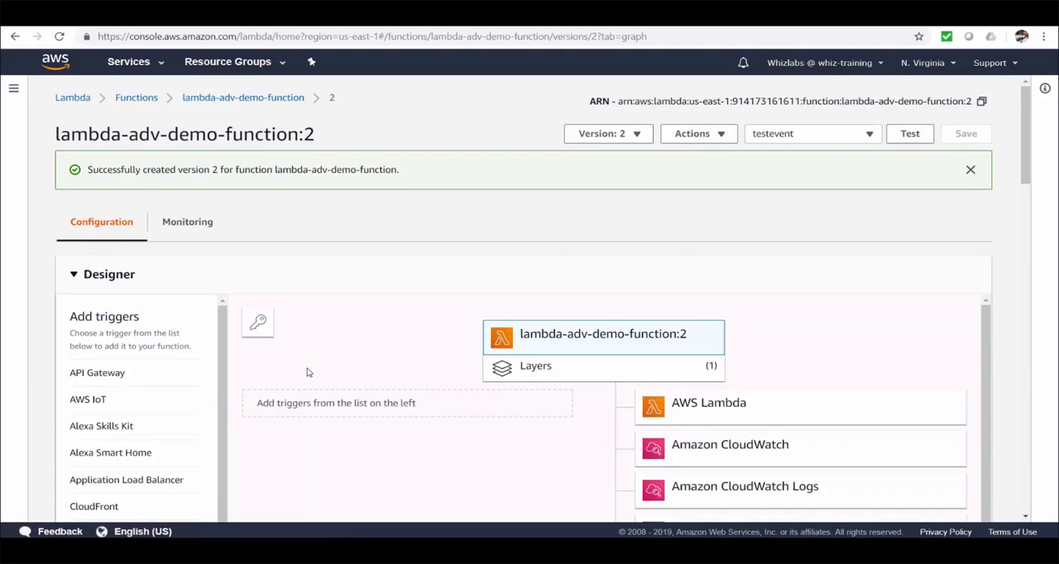
scroll(307, 368, "down", 10)
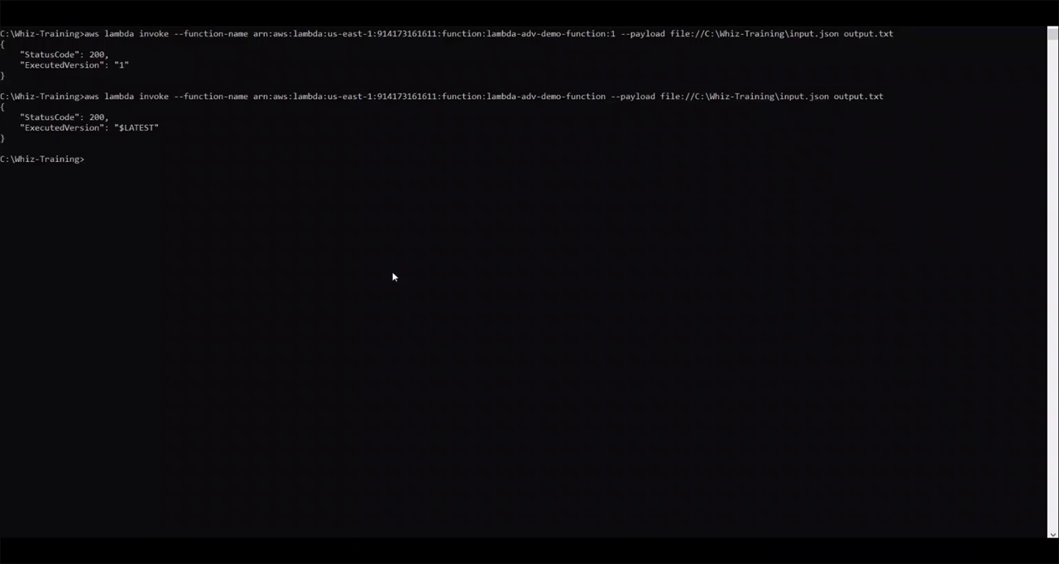
Rerun the previous lambda invoke command with the version suffix :2 added to the function ARN.
key("Up")
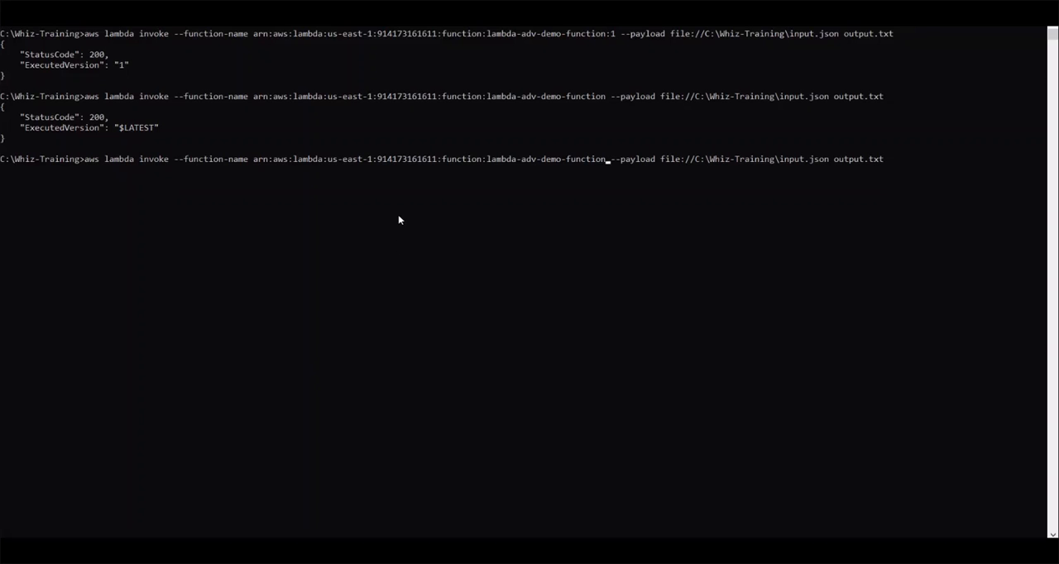
type(":2")
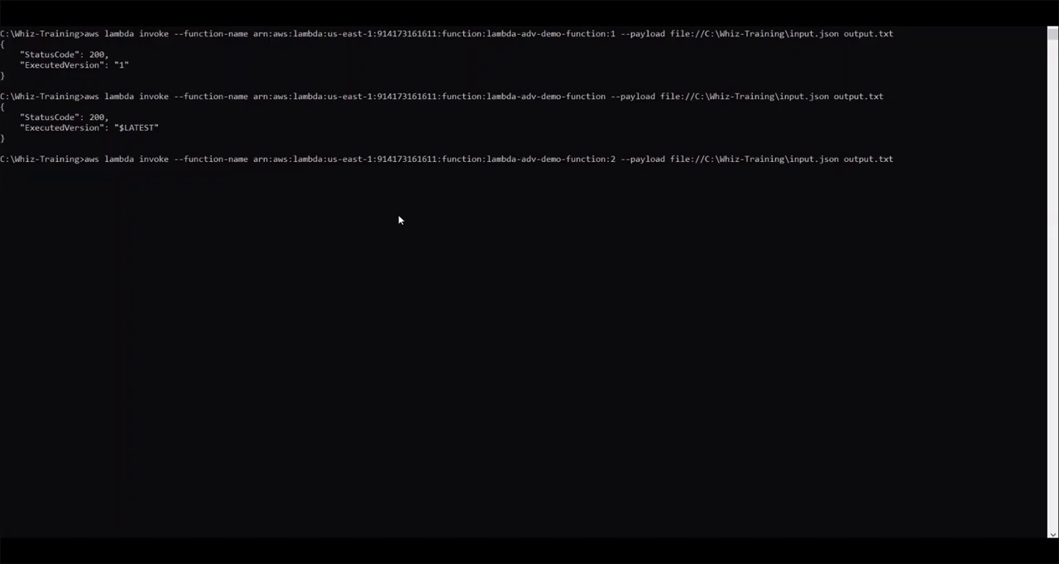
key("Return")
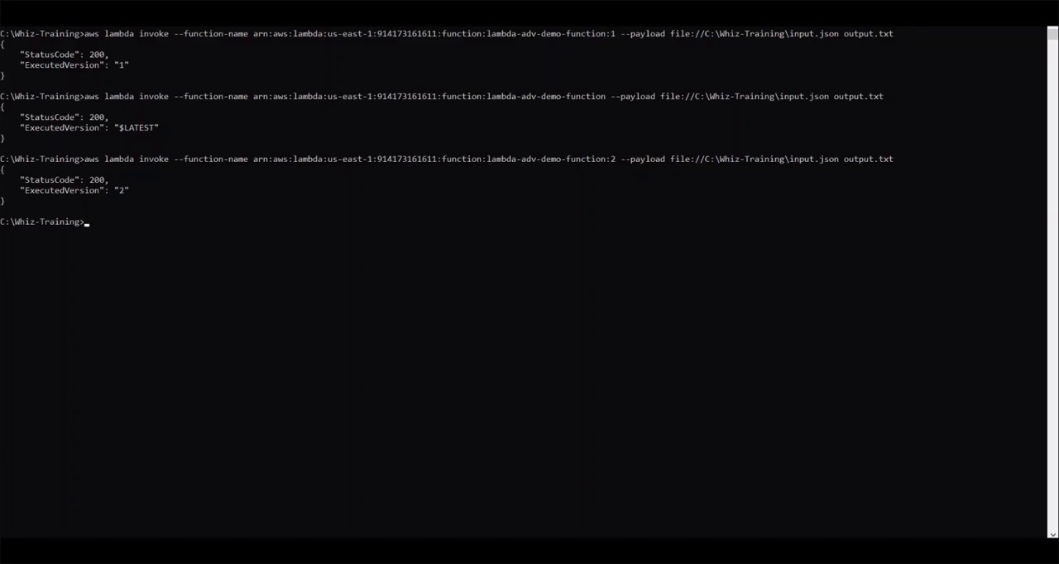
Switch to the browser and open the newest CloudWatch log stream for version 2 of lambda-adv-demo-function.
mouse_move(355, 553)
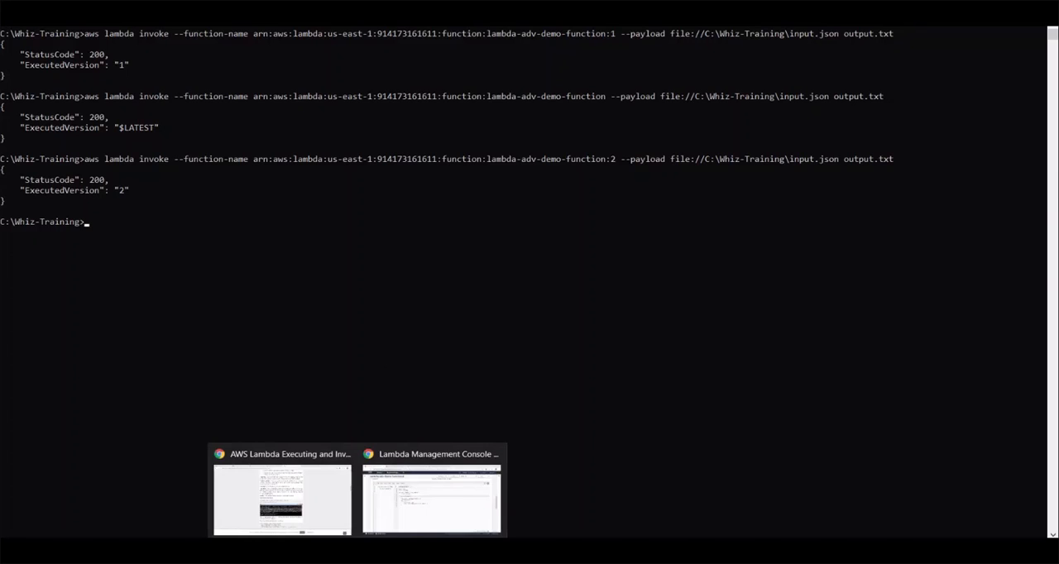
left_click(420, 522)
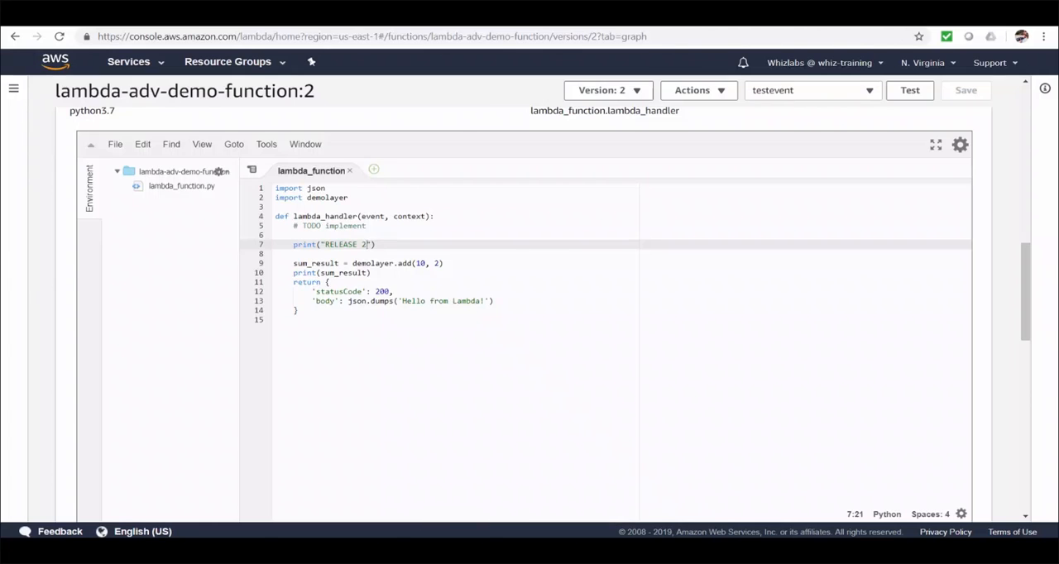
left_click(318, 15)
left_click(444, 94)
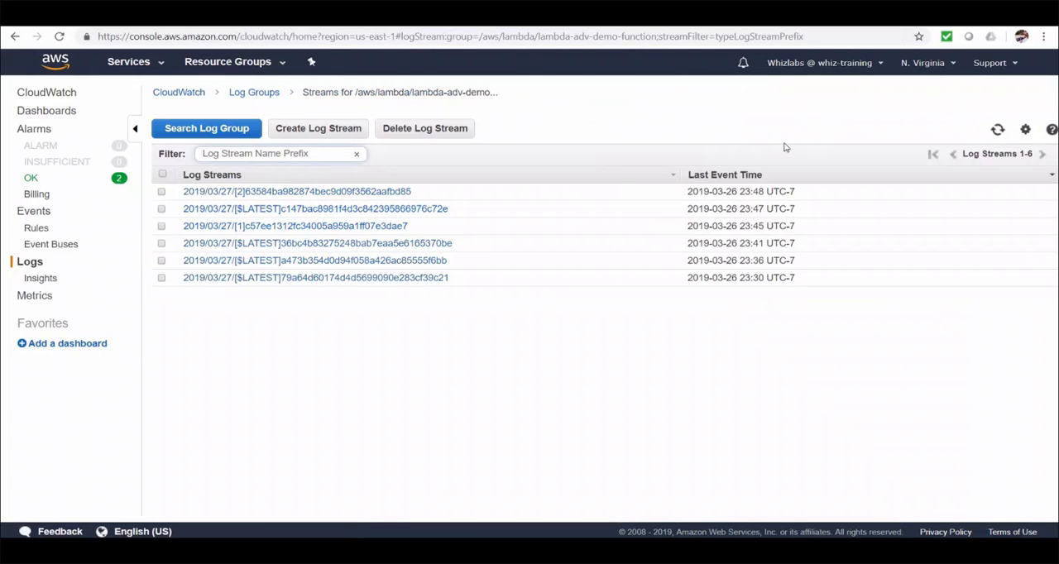
left_click(405, 191)
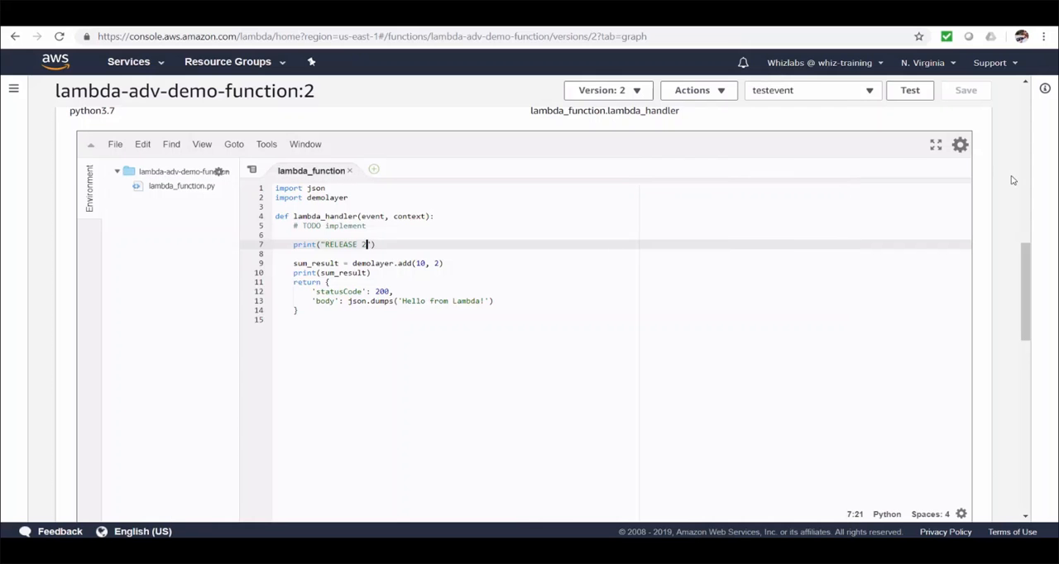
Create an alias named PROD with the description "production release" pointing to version 2 of lambda-adv-demo-function in the Lambda console.
scroll(1011, 180, "up", 3)
scroll(1012, 180, "up", 5)
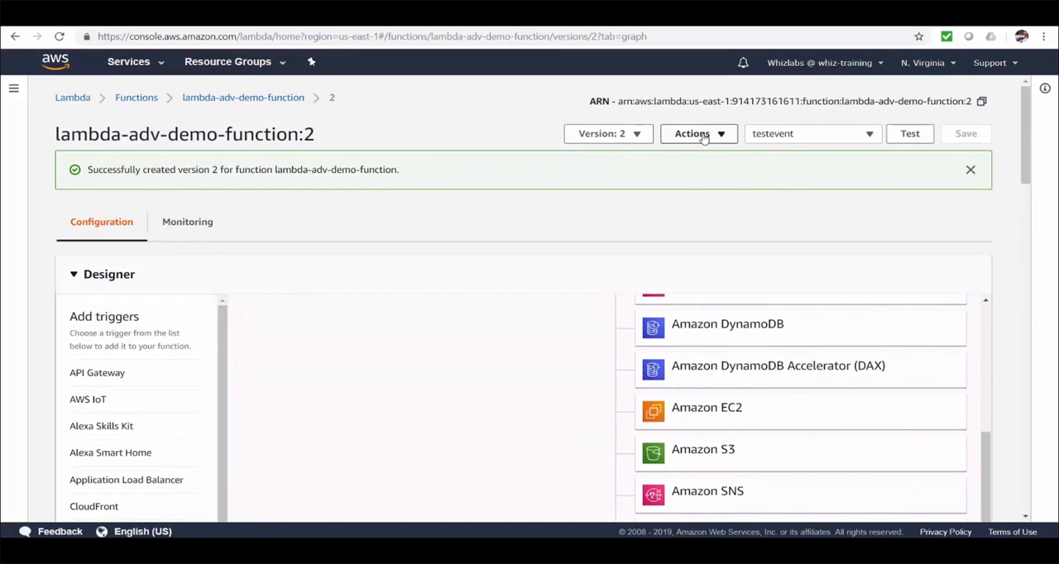
left_click(702, 136)
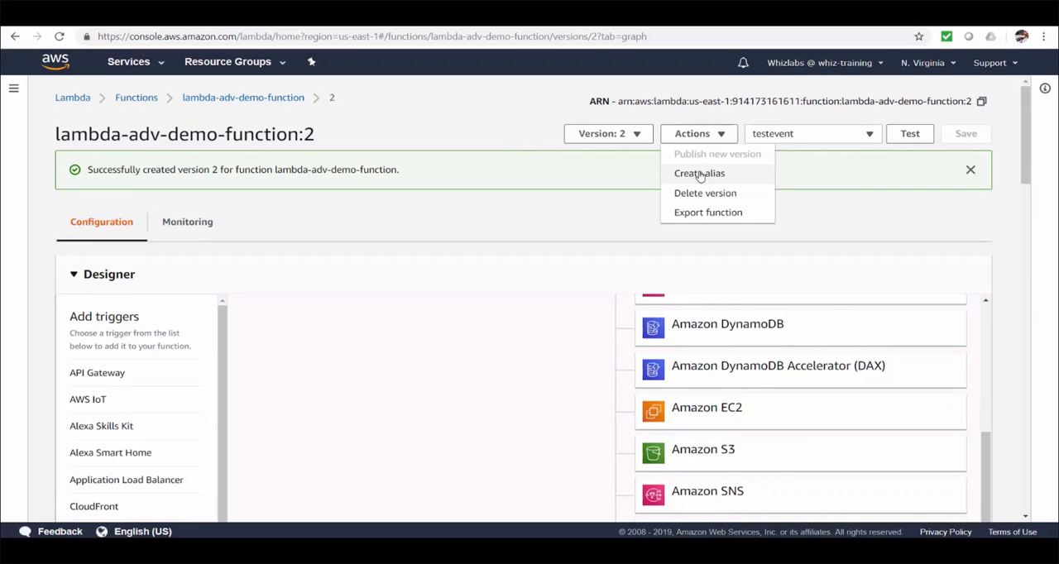
left_click(699, 174)
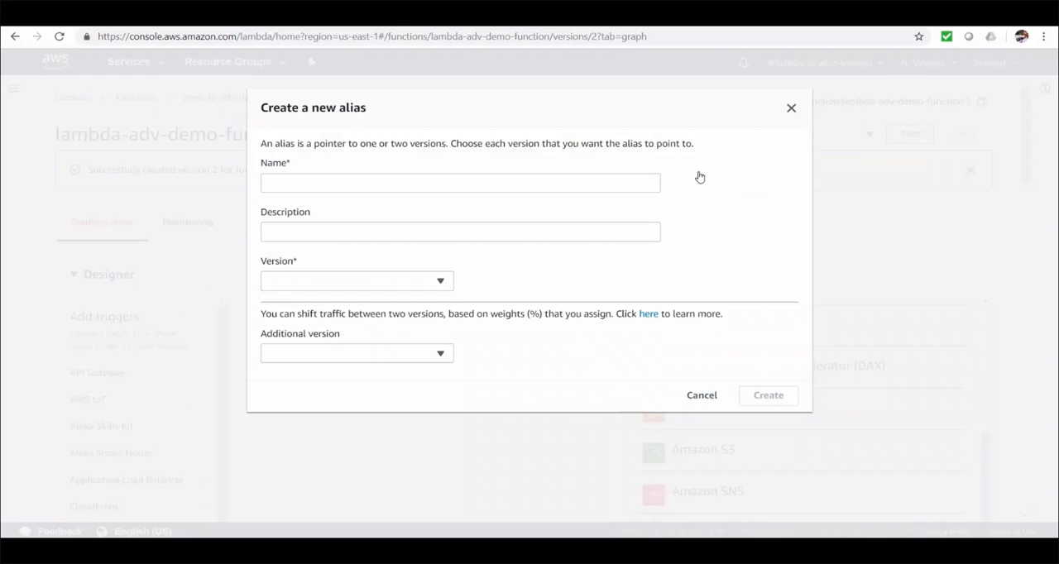
left_click(542, 179)
type("PROD")
left_click(406, 233)
type("production release")
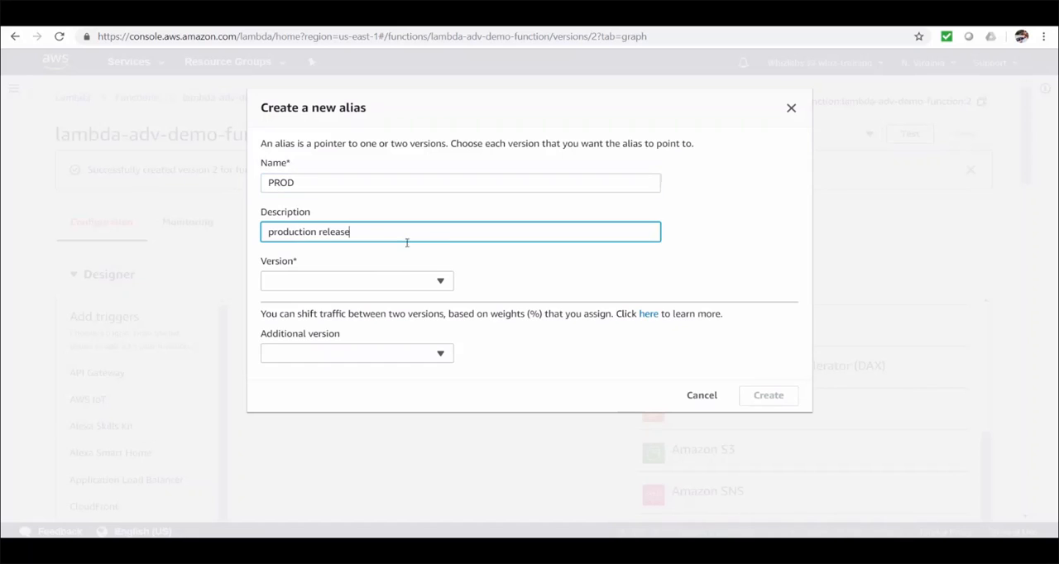
left_click(385, 284)
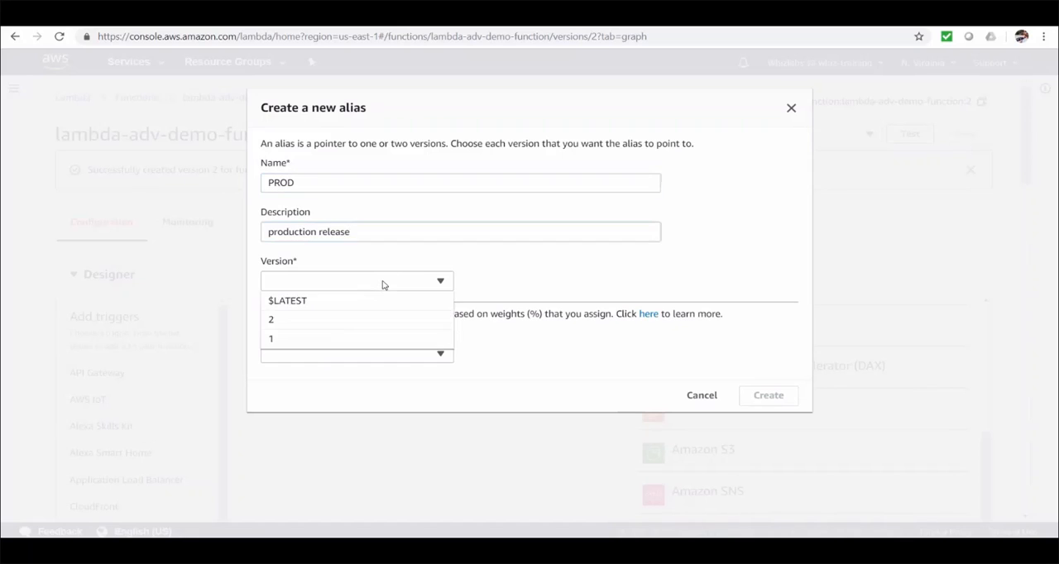
left_click(326, 322)
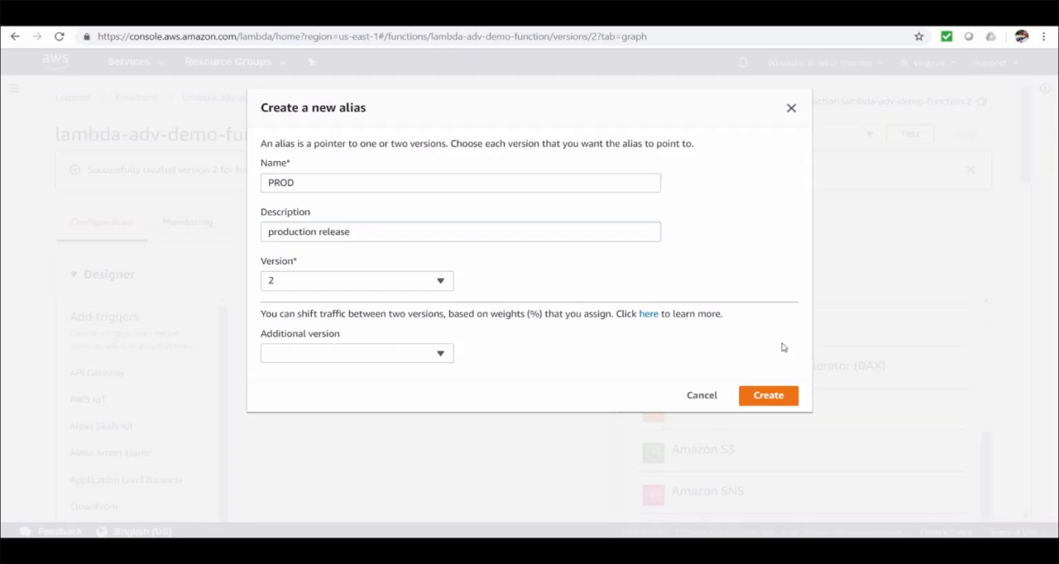
left_click(788, 400)
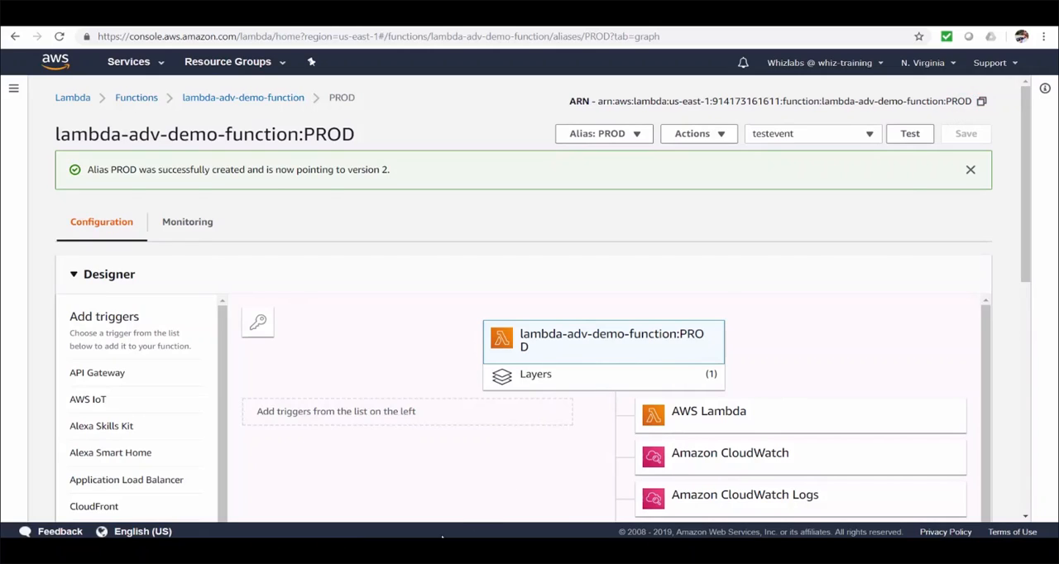
Rerun the previous lambda invoke command in Command Prompt with the version suffix of the function ARN changed to PROD.
mouse_move(391, 550)
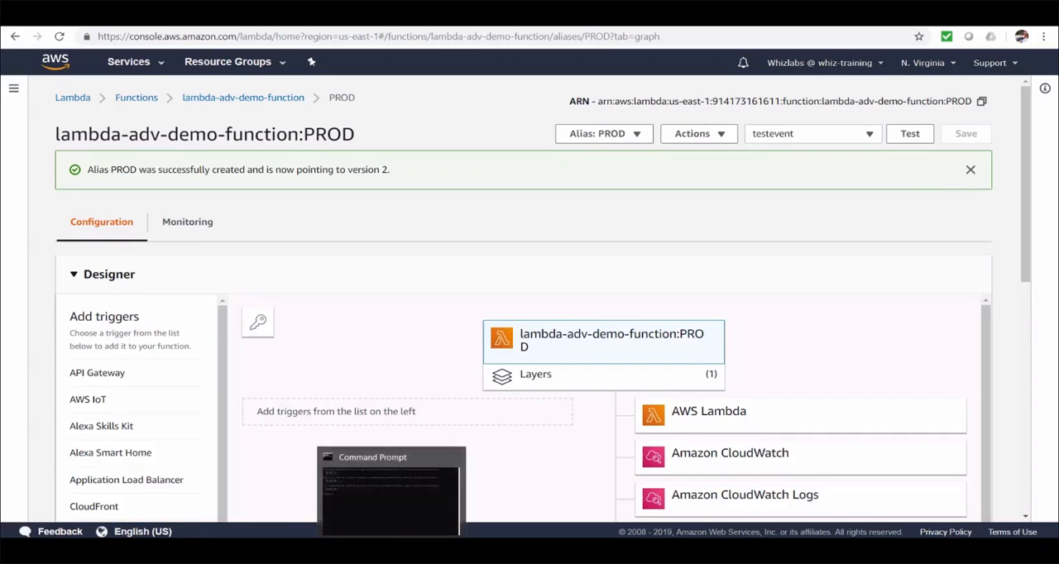
left_click(397, 494)
key("Up")
key("Left")
key("Left")
key("Left")
key("Left")
key("Left")
key("Left")
key("Left")
key("Left")
key("Left")
key("Left")
key("Left")
key("Left")
key("Left")
key("Left")
key("Left")
key("Left")
key("Left")
key("Left")
key("Left")
key("Left")
key("Left")
key("Left")
key("Left")
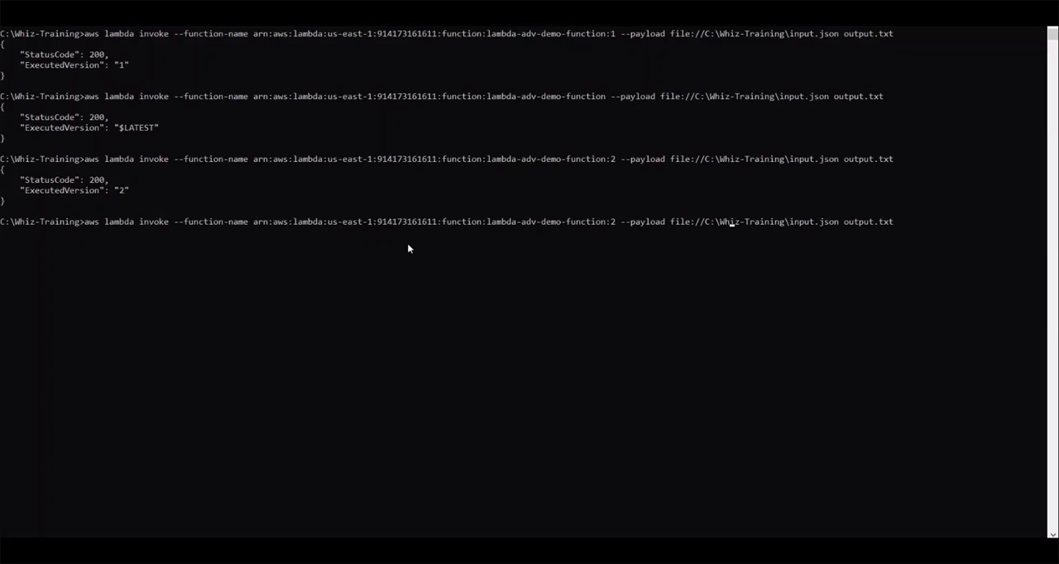
key("Left")
key("BackSpace")
type("PROD")
key("Return")
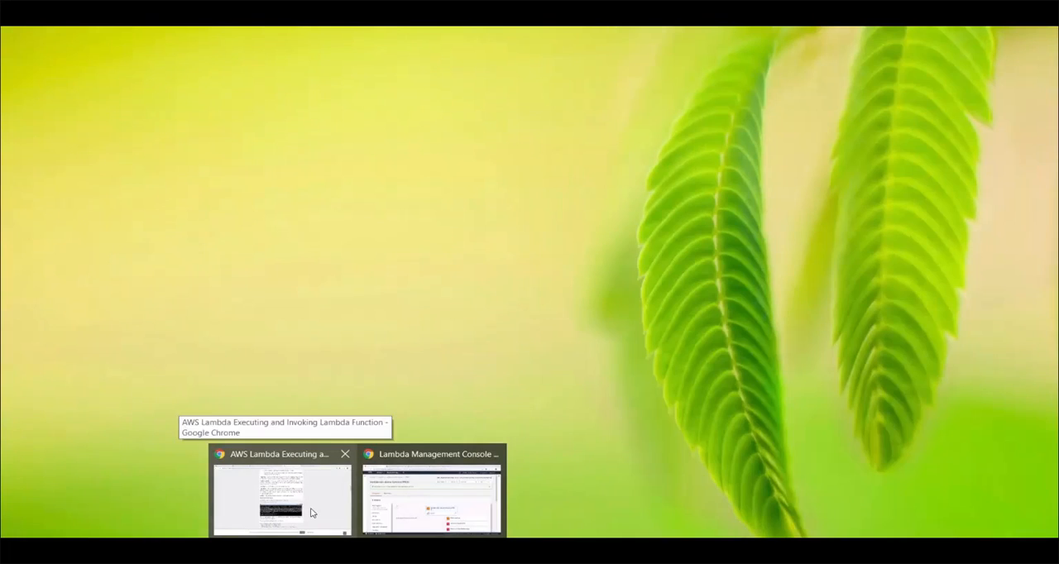
In the Lambda console, change the $LATEST code to print "RELEASE 3" and call demolayer.add(10, 50), and save the function.
left_click(432, 493)
scroll(1028, 273, "down", 3)
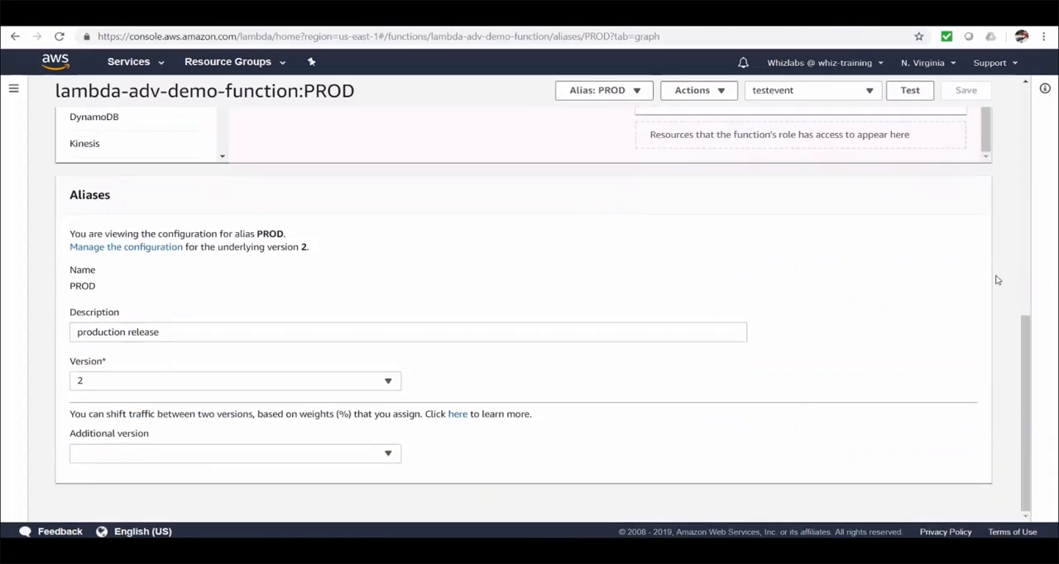
scroll(976, 278, "up", 6)
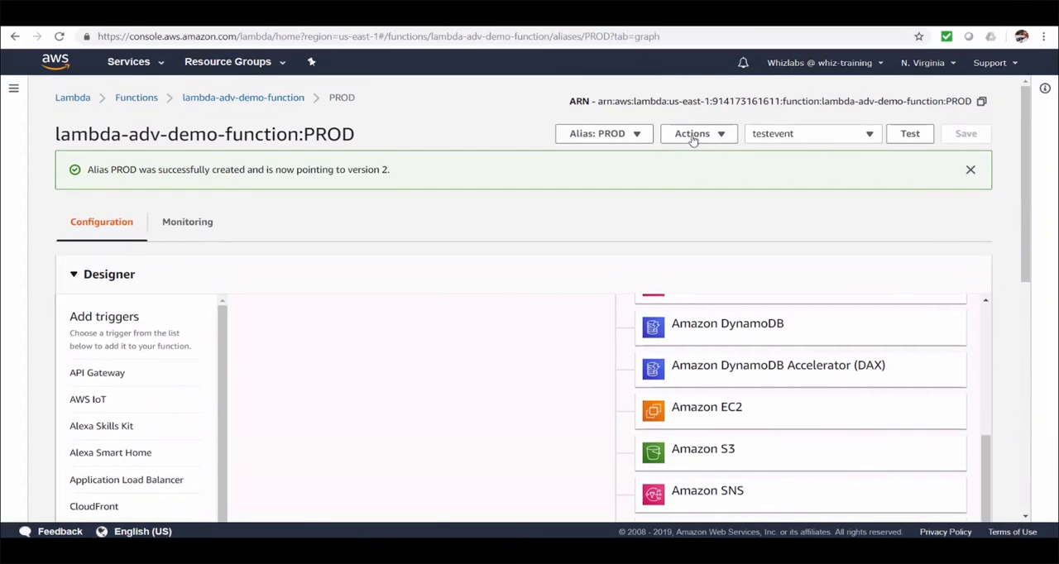
left_click(636, 138)
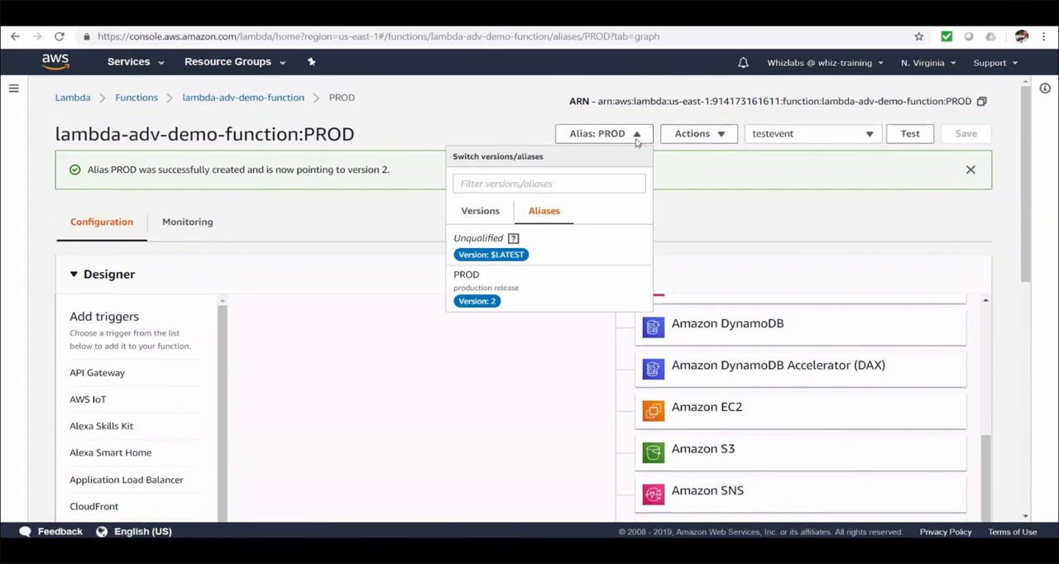
left_click(492, 218)
left_click(492, 239)
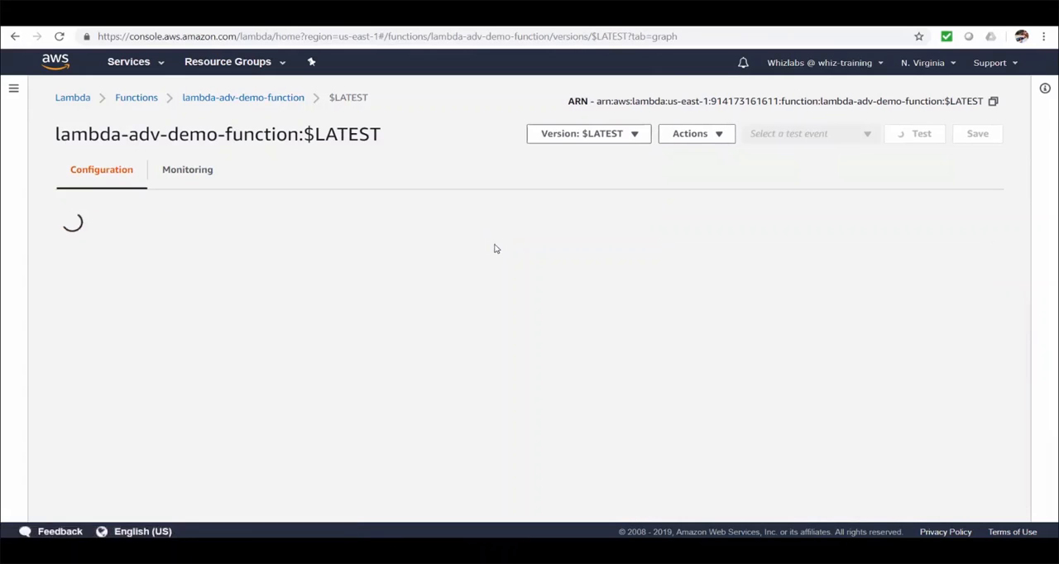
scroll(978, 242, "down", 5)
scroll(977, 238, "down", 2)
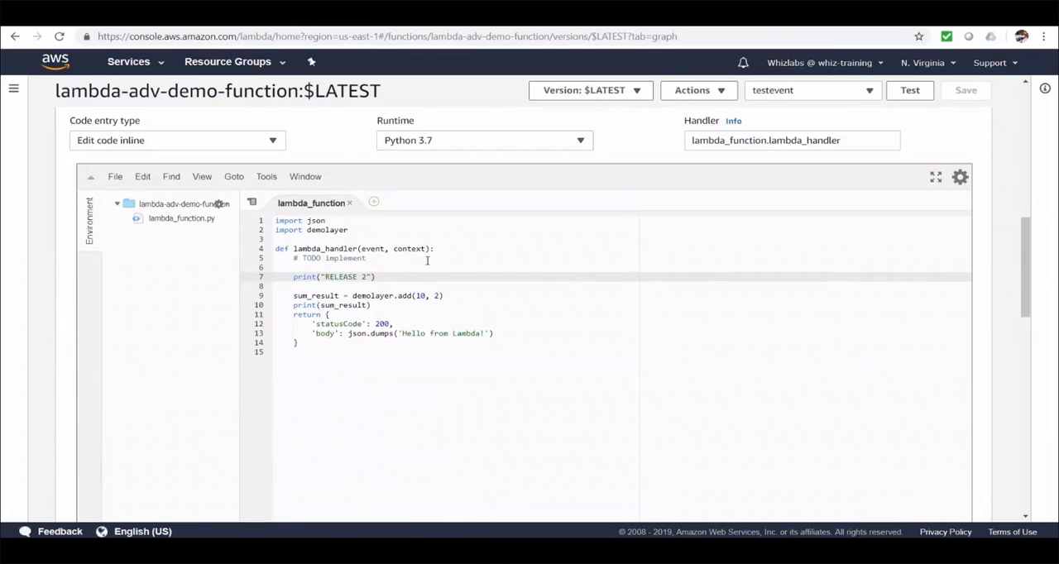
key("BackSpace")
type("3")
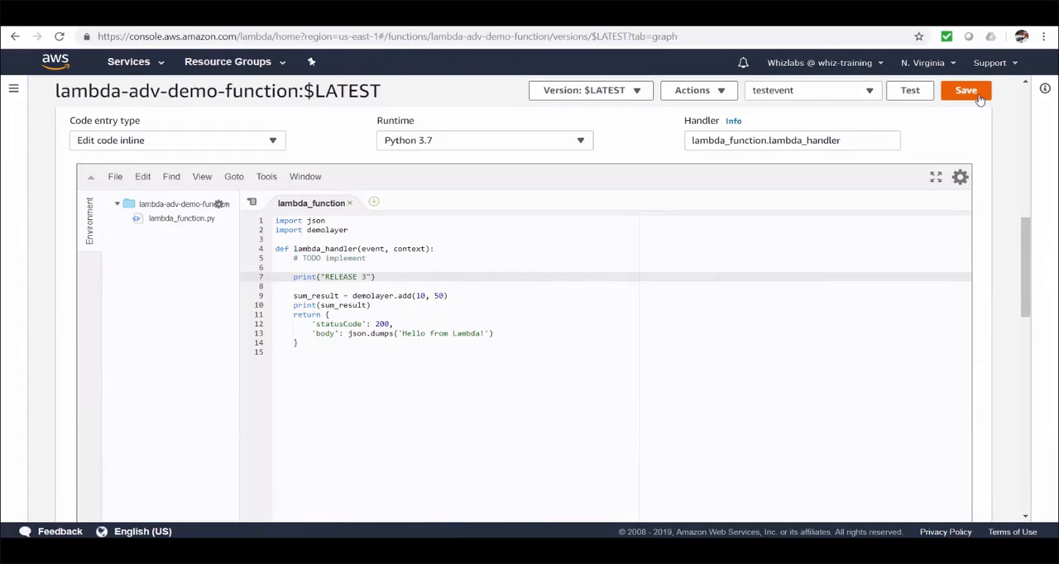
left_click(975, 93)
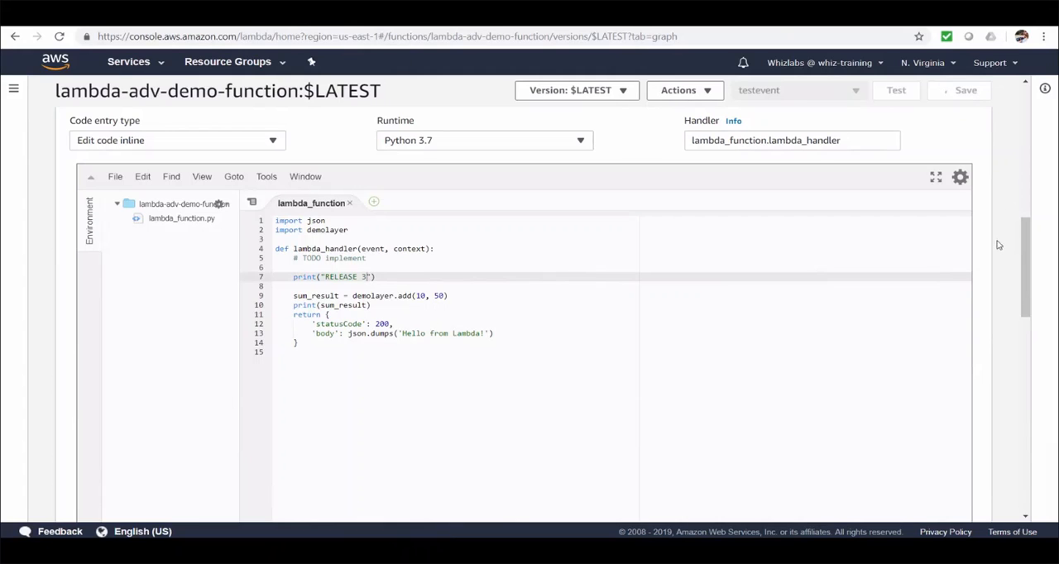
Publish a new version of the function with the description "for release 3".
scroll(1005, 247, "up", 3)
scroll(1007, 249, "up", 5)
left_click(699, 93)
left_click(716, 111)
left_click(431, 202)
type("for release 3")
left_click(788, 249)
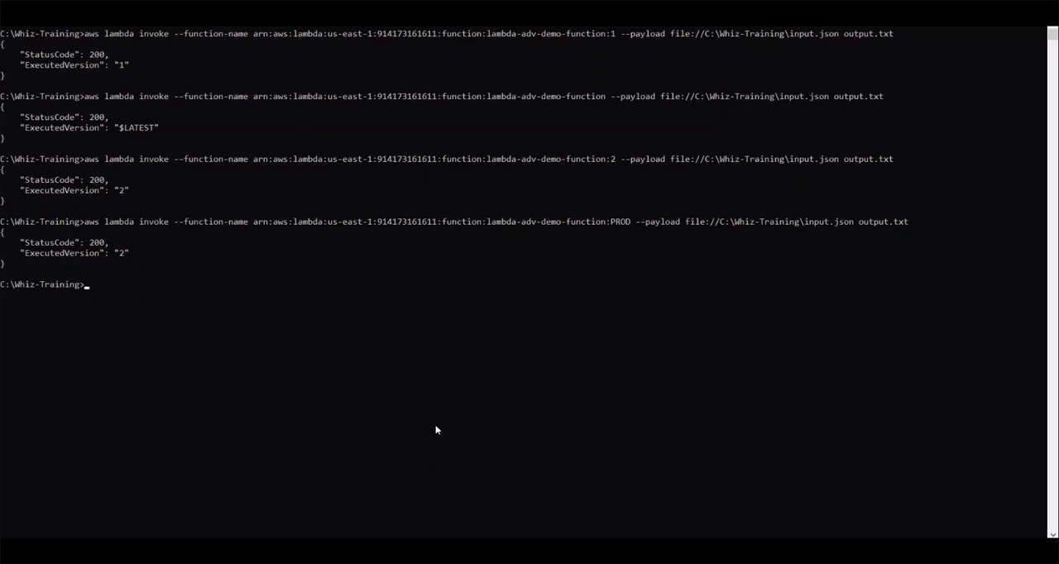
Rerun the PROD alias invocation in Command Prompt and check the function's alias list in the Lambda console.
key("Up")
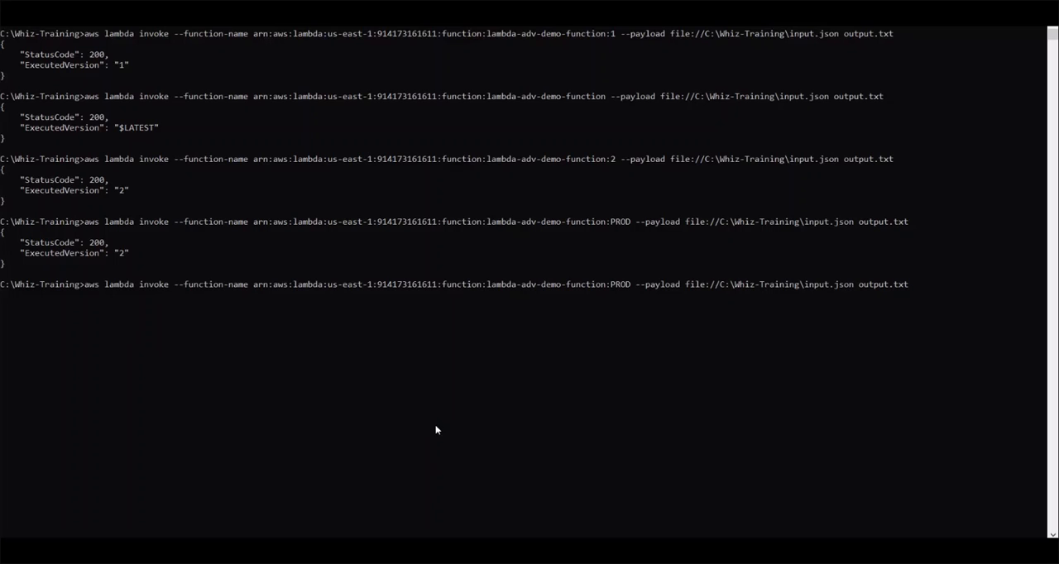
key("Return")
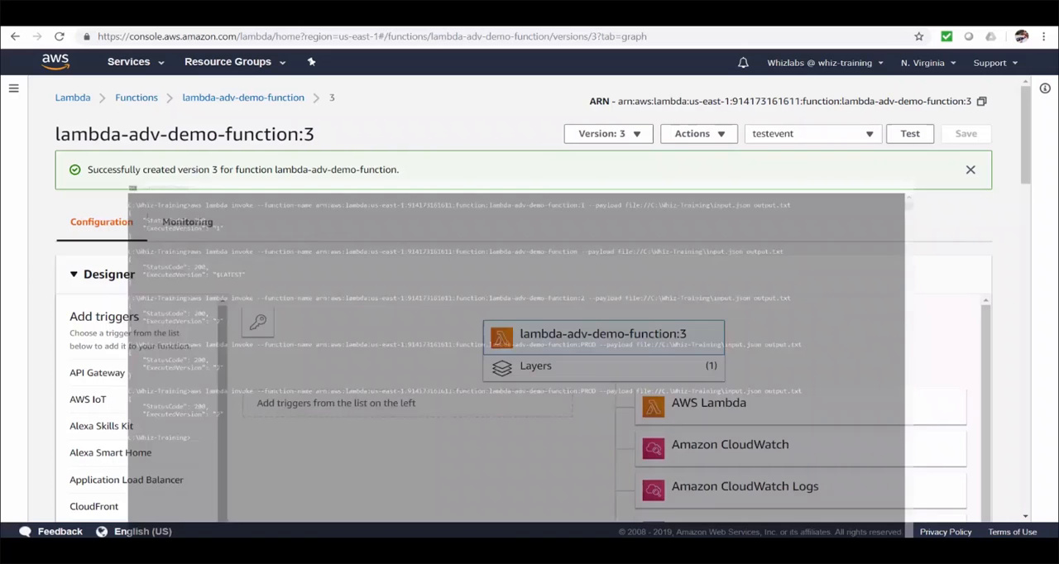
left_click(637, 140)
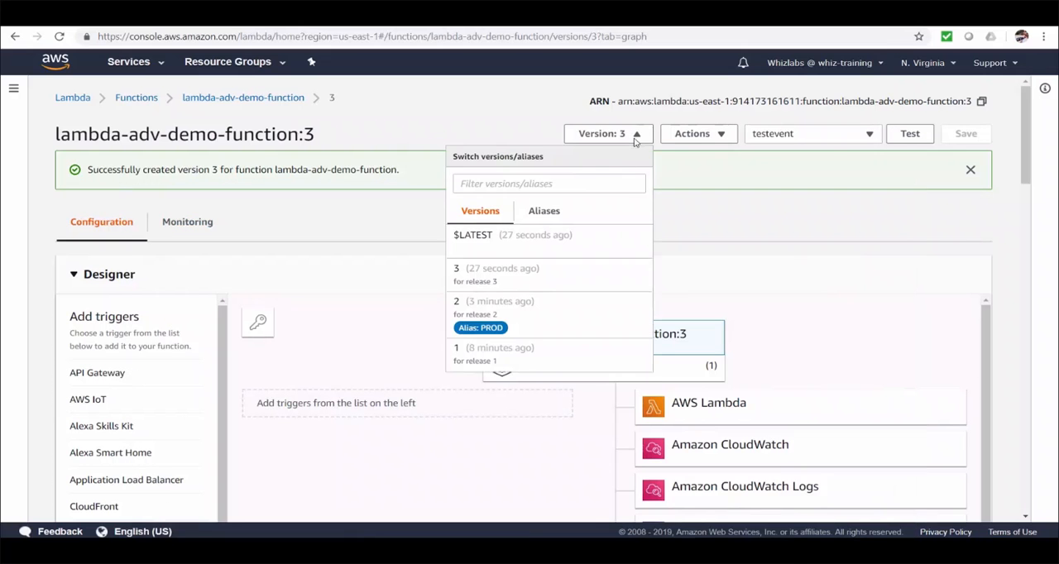
left_click(556, 220)
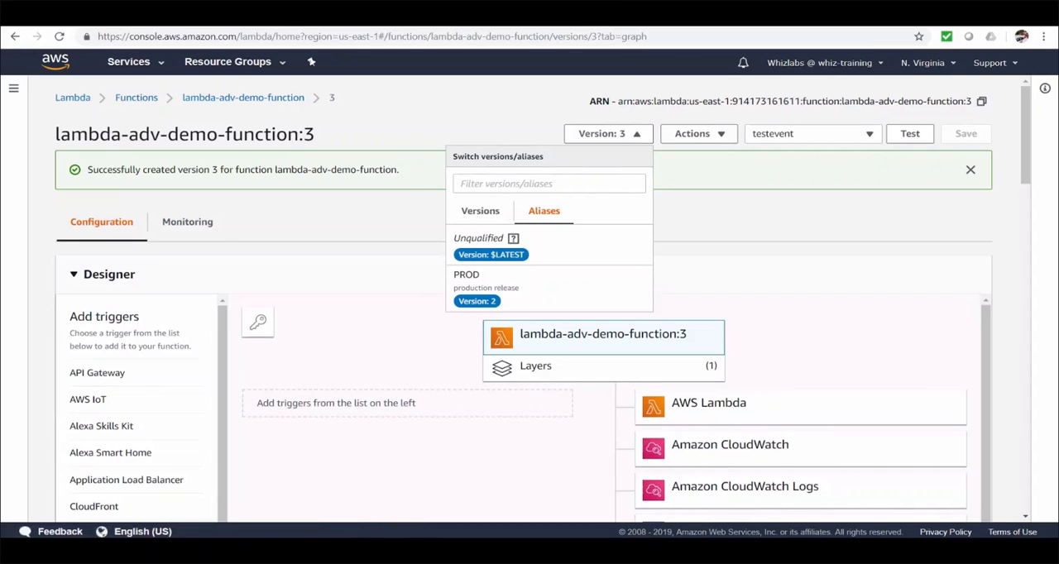
In Command Prompt, run aws lambda update-alias for lambda-adv-demo-function with --function-version 3 and --name PROD.
left_click(391, 550)
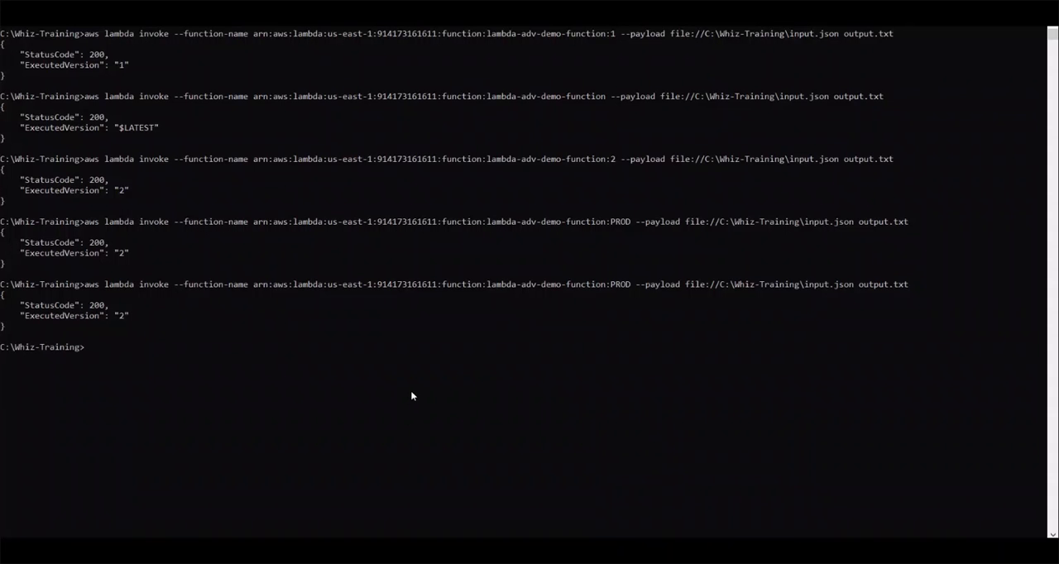
type("aws lambda update-alias --function-name")
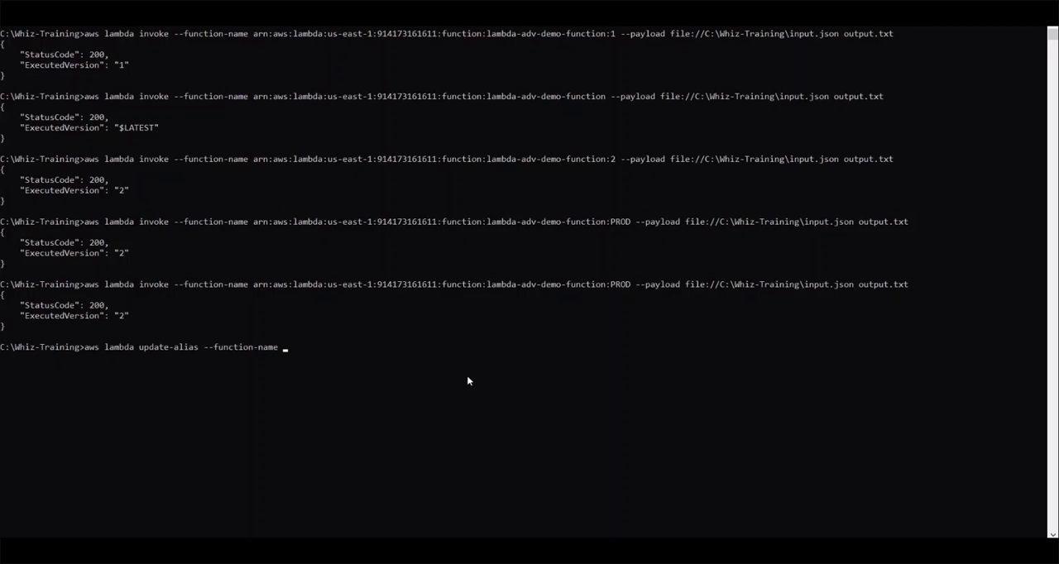
left_click_drag(487, 284, 603, 286)
key("ctrl+c")
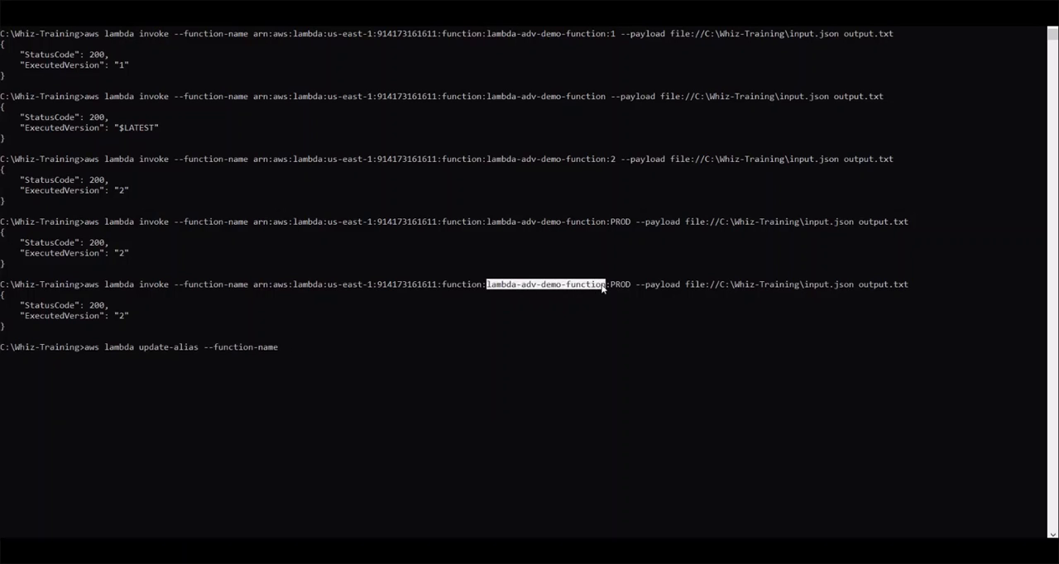
right_click(404, 345)
right_click(384, 348)
type("--function-version 3")
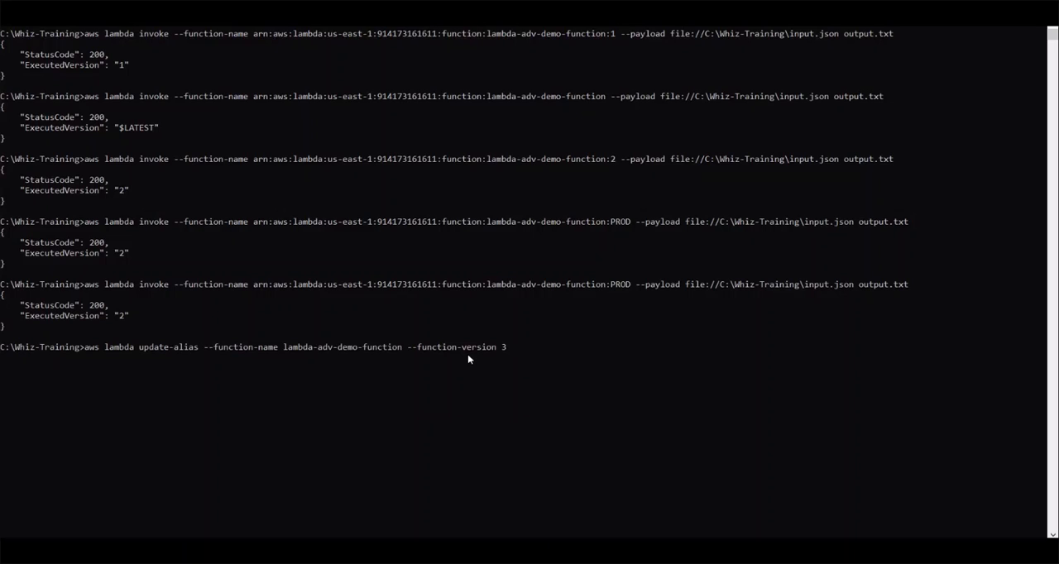
type("--name PROD")
key("Return")
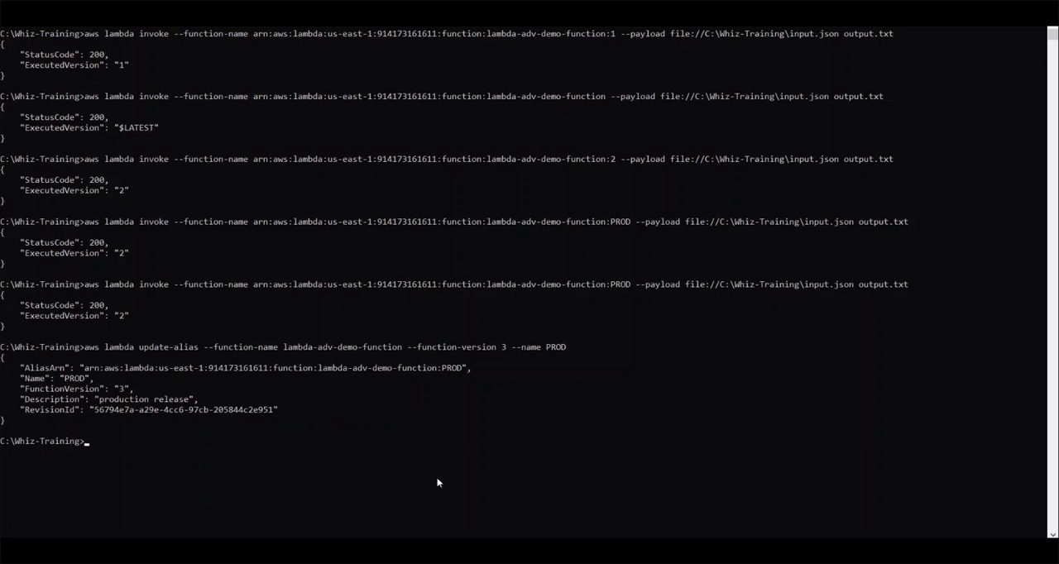
mouse_move(357, 549)
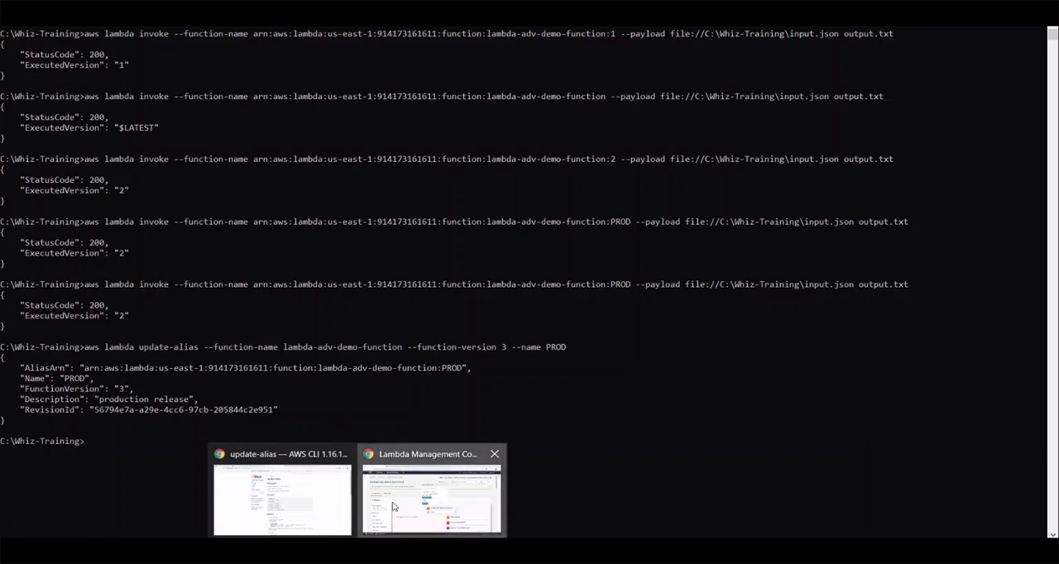
Switch to the Lambda console, reload the version 3 page of lambda-adv-demo-function, and check which version the PROD alias points to.
left_click(394, 508)
left_click(59, 36)
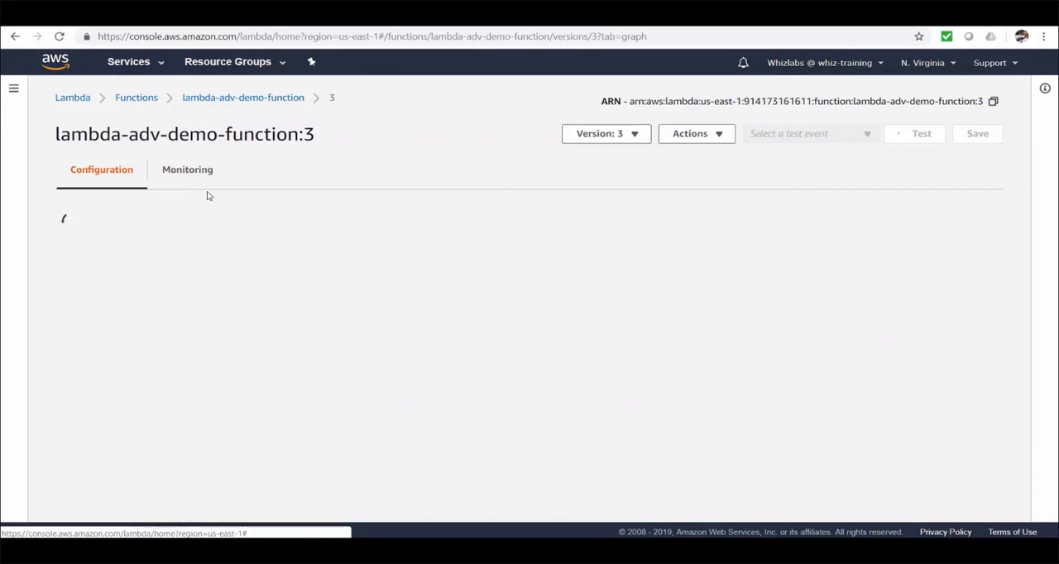
left_click(610, 137)
left_click(542, 214)
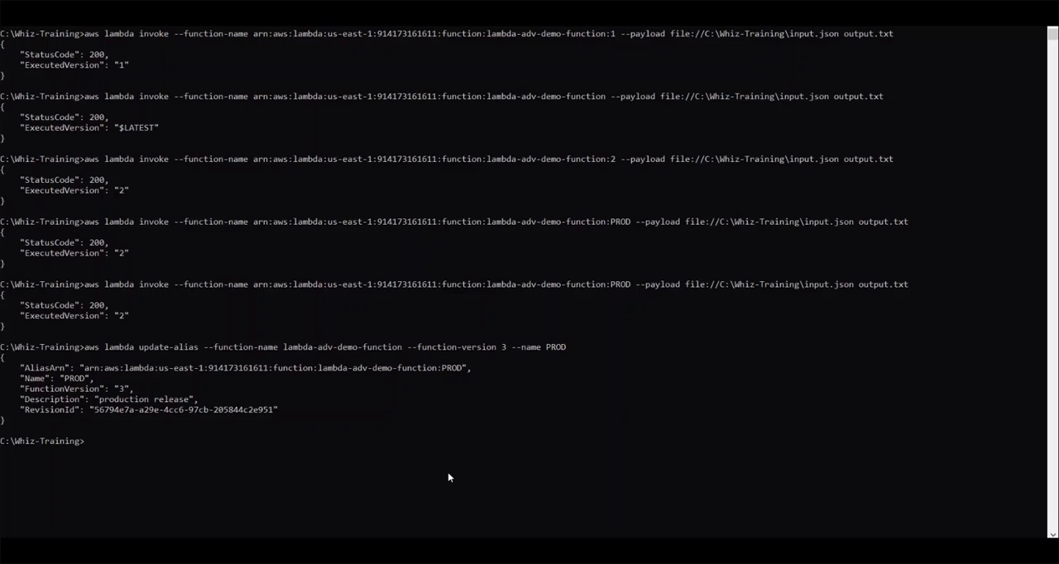
In Command Prompt, rerun aws lambda invoke for the PROD alias of lambda-adv-demo-function with the input.json payload and output.txt.
key("Up")
key("Up")
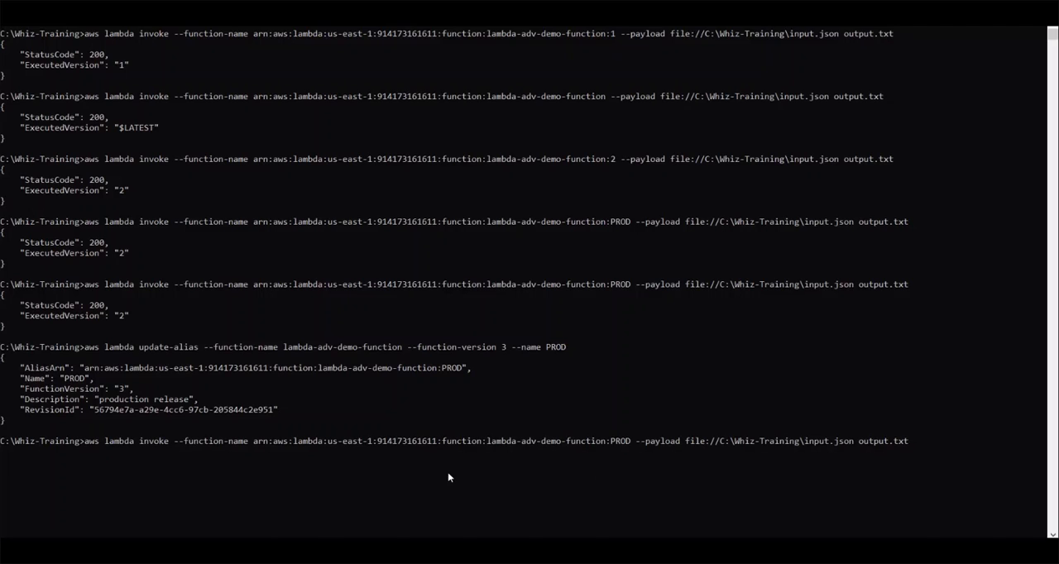
key("Return")
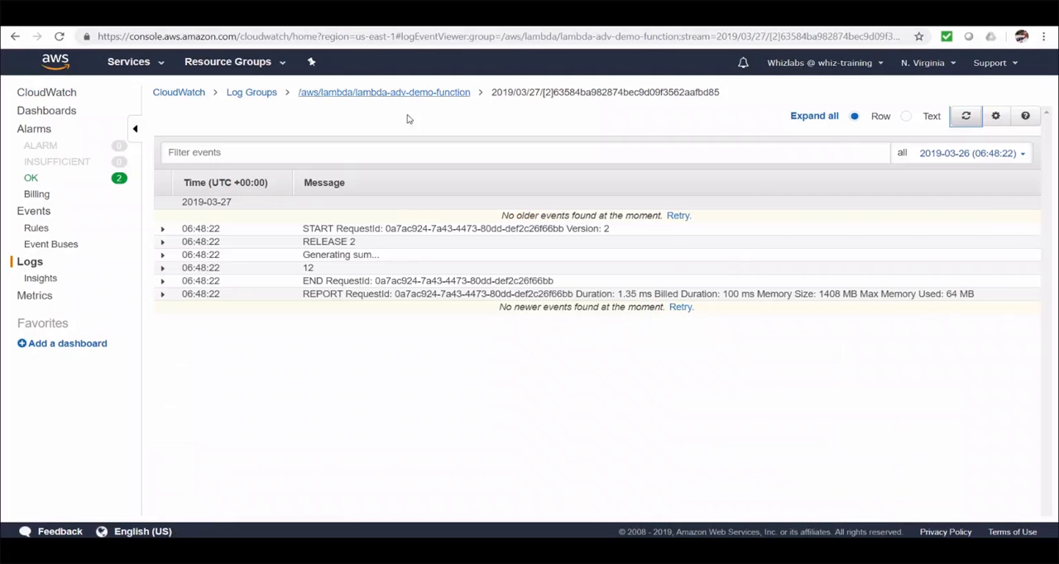
In CloudWatch, open the newest log stream of /aws/lambda/lambda-adv-demo-function, marked [3], to examine the invocation's output.
left_click(397, 93)
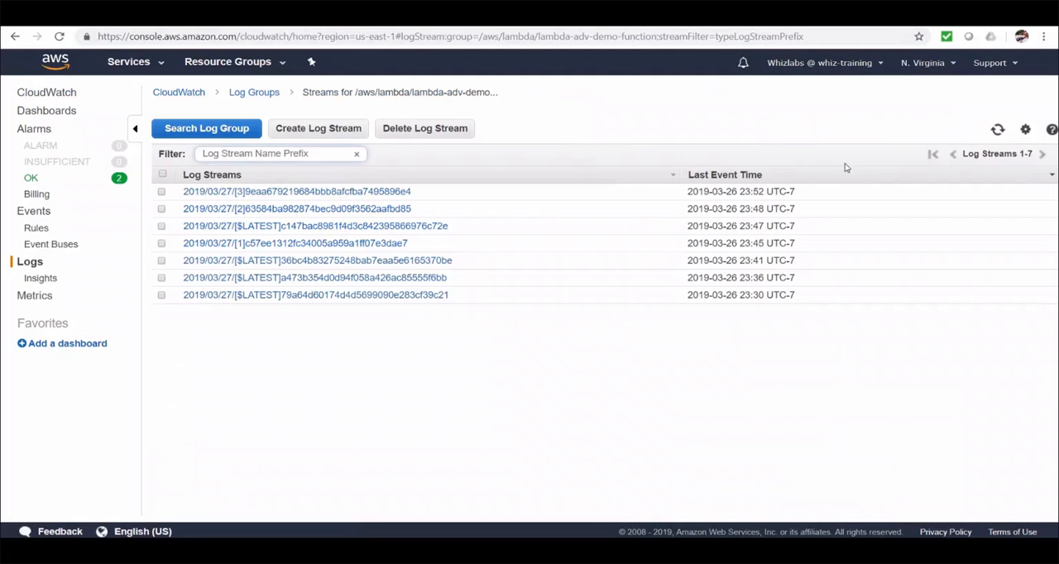
left_click(370, 193)
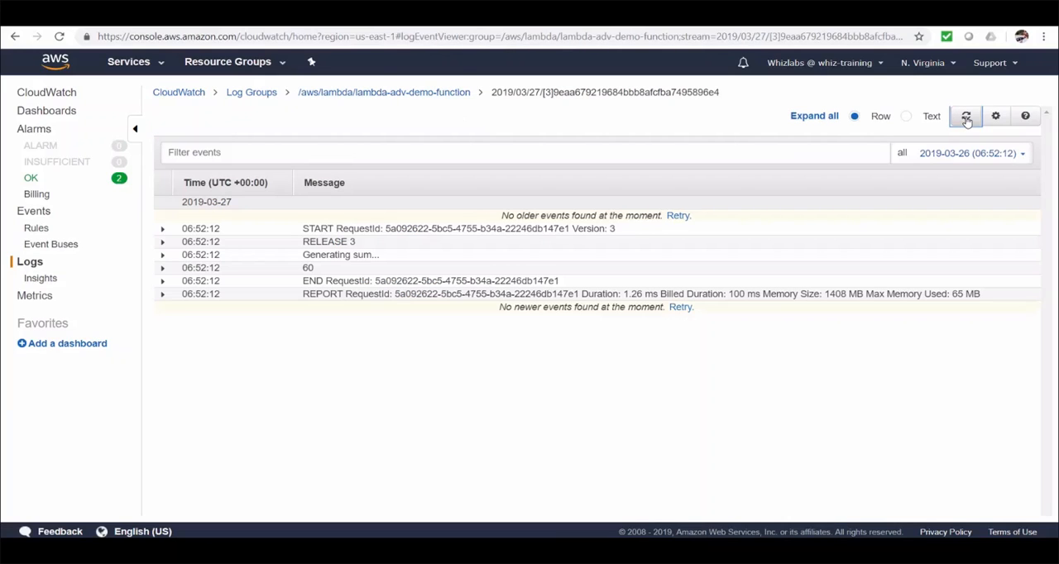